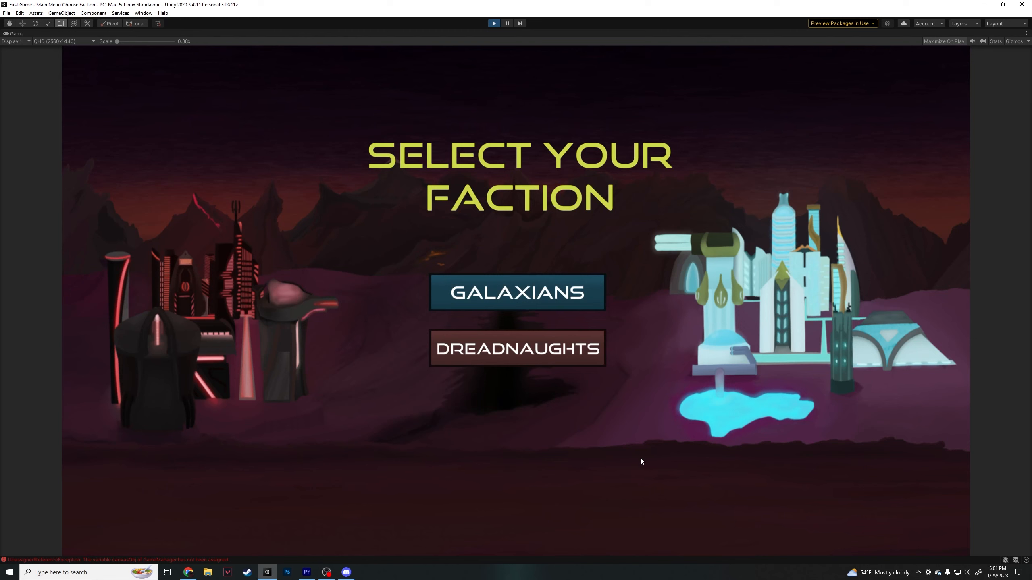
- Start round 1 as the Dreadnaughts with a Miner, an Assault Trooper and a Plasma Conductor
click(573, 348)
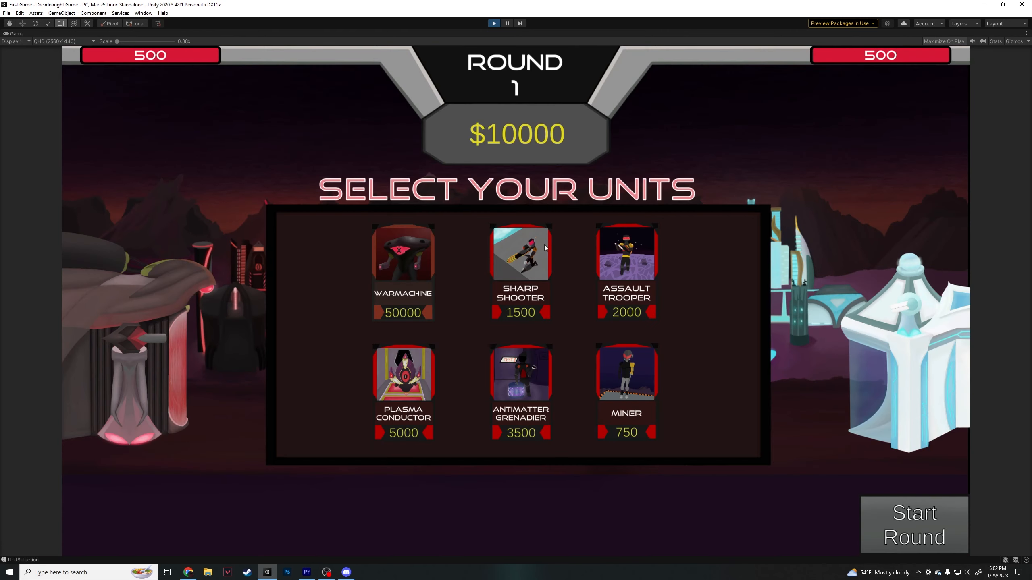
click(637, 398)
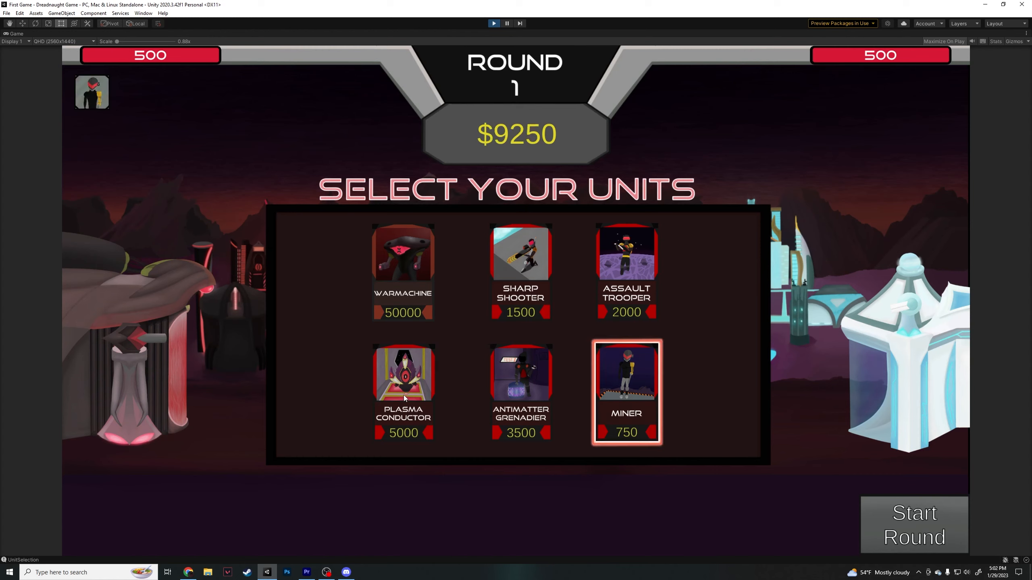
click(623, 272)
click(404, 374)
click(915, 524)
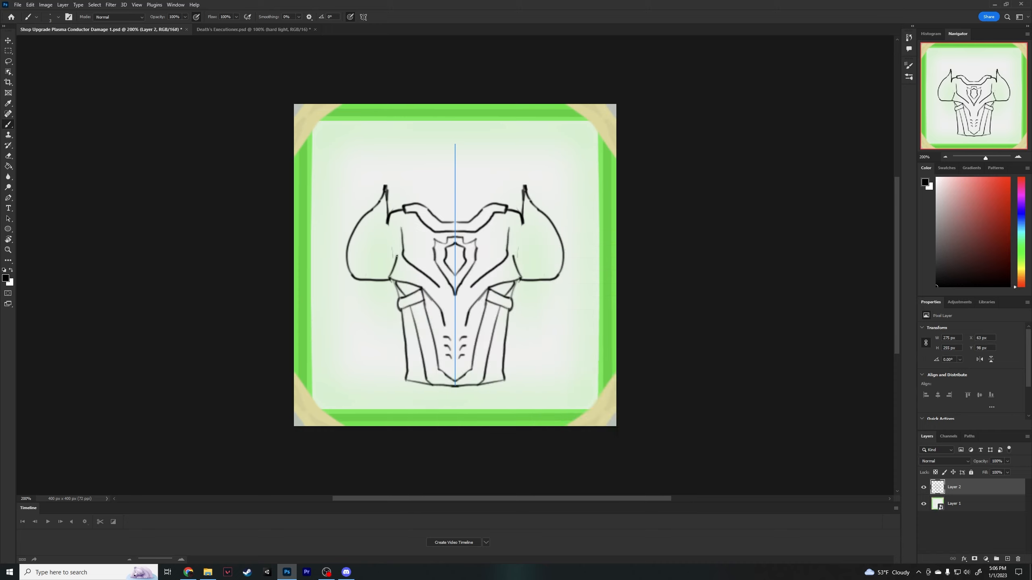
- In Photoshop, redraw the curved inner edges of both shoulder guards on the armour sketch with the symmetric brush
drag(397, 256, 386, 204)
key(e)
key(b)
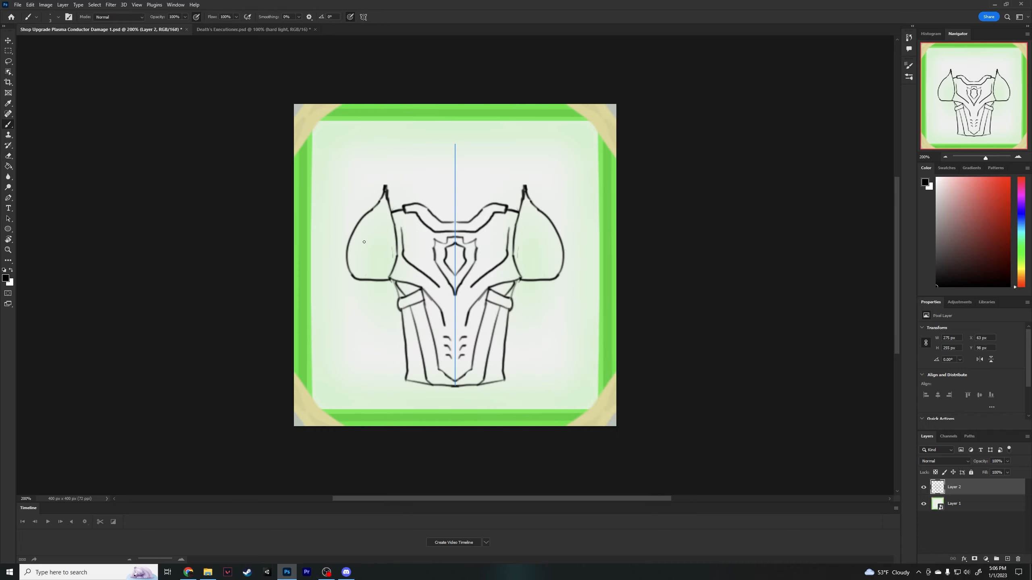
mouse_move(380, 277)
mouse_down()
mouse_move(393, 253)
mouse_move(391, 210)
mouse_up()
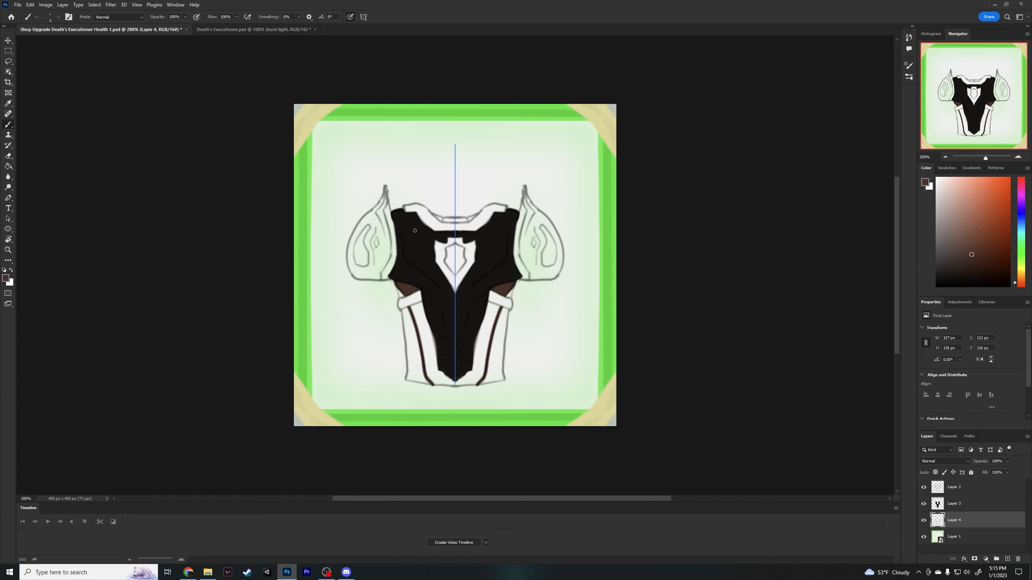
- Paint the brown side panels beside the armour's black lower torso on Layer 4
drag(412, 306, 449, 332)
right_click(415, 314)
mouse_move(418, 312)
mouse_down()
mouse_move(435, 380)
mouse_move(439, 372)
mouse_up()
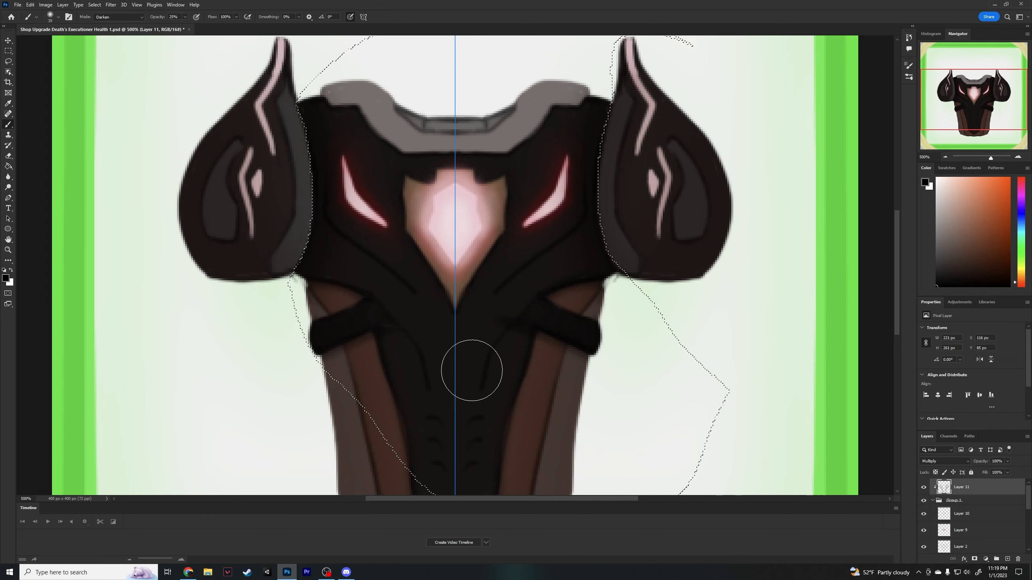
- Deselect the current selection, darken the armour's lower torso on Layer 11 with a smaller brush, and reposition the artwork
scroll(514, 228, down, 3)
key(ctrl+d)
right_click(519, 371)
drag(562, 335, 557, 334)
click(490, 411)
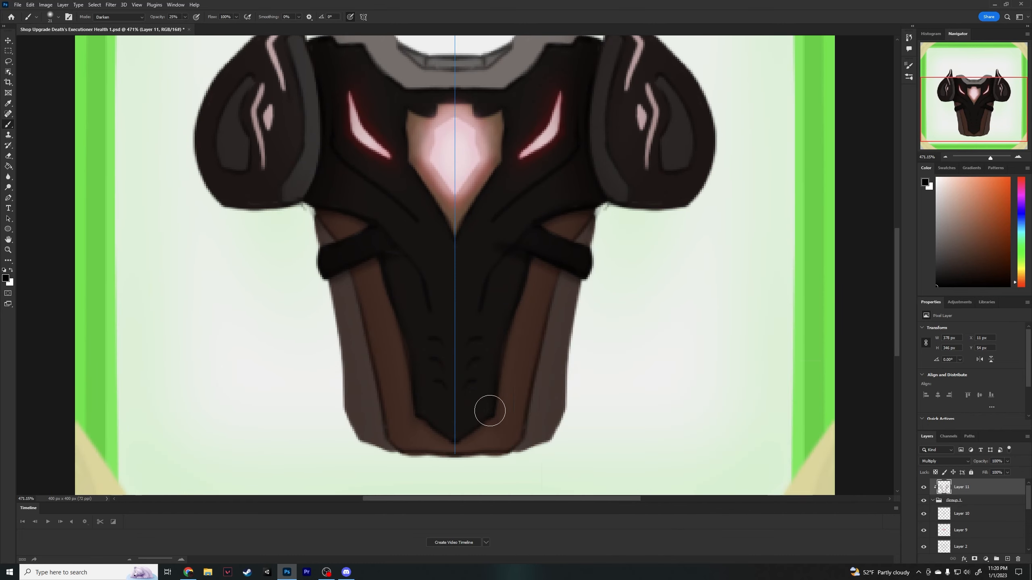
key(1)
key(2)
key(ctrl)
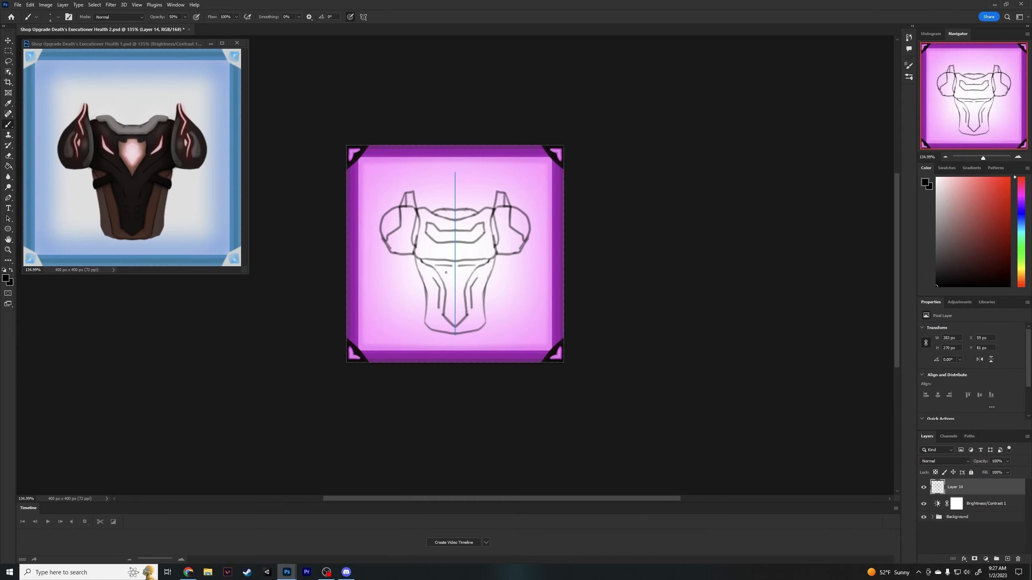
drag(455, 287, 441, 264)
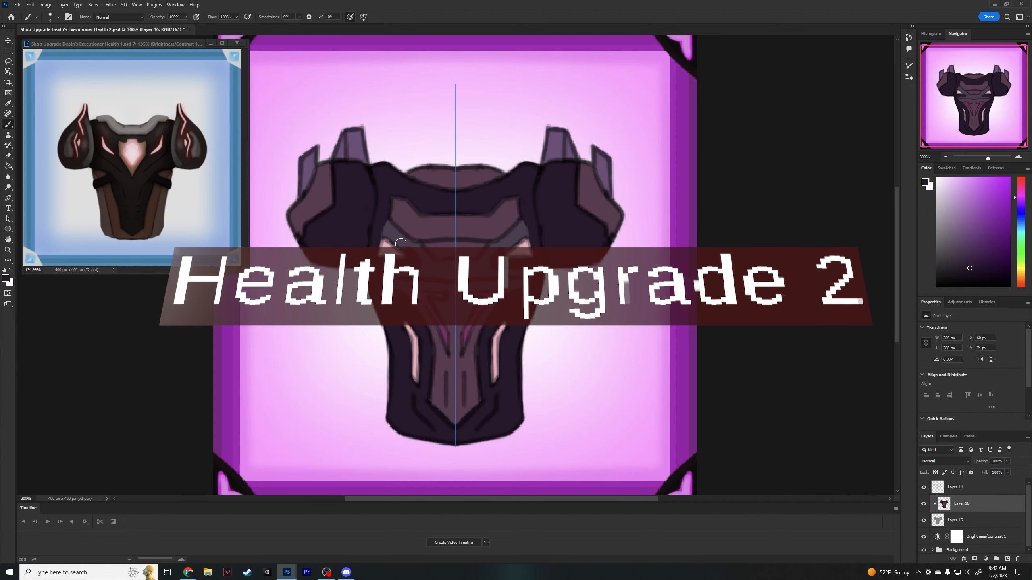
- Draw the torso lines of the Health 2 armour and colour its lower central panel
mouse_move(390, 223)
mouse_down()
mouse_move(446, 270)
mouse_move(386, 270)
mouse_move(435, 271)
mouse_up()
mouse_move(442, 415)
mouse_down()
mouse_move(434, 401)
mouse_move(453, 377)
mouse_move(449, 292)
mouse_up()
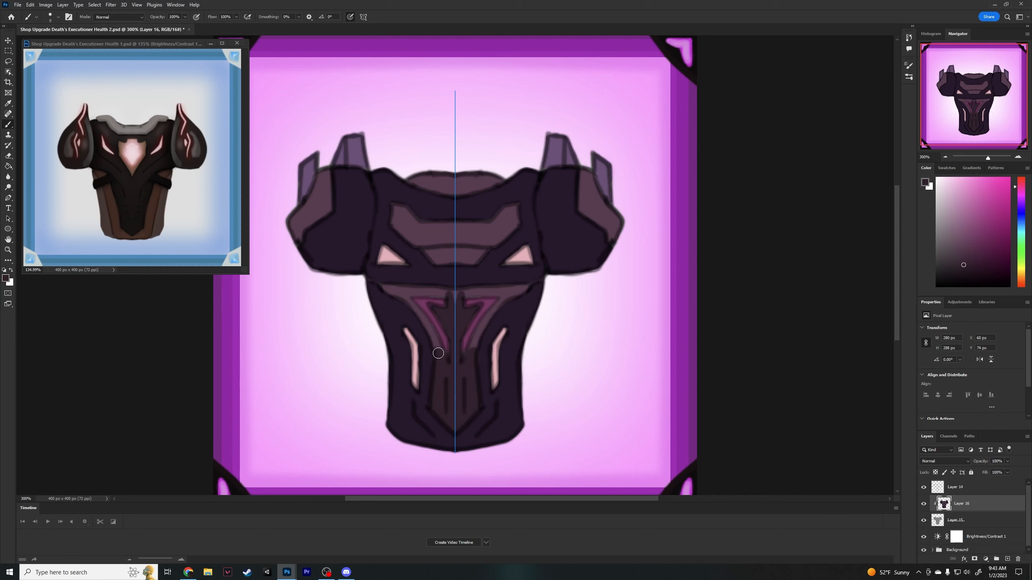
mouse_move(438, 354)
mouse_down()
mouse_move(411, 305)
mouse_move(385, 289)
mouse_move(448, 292)
mouse_up()
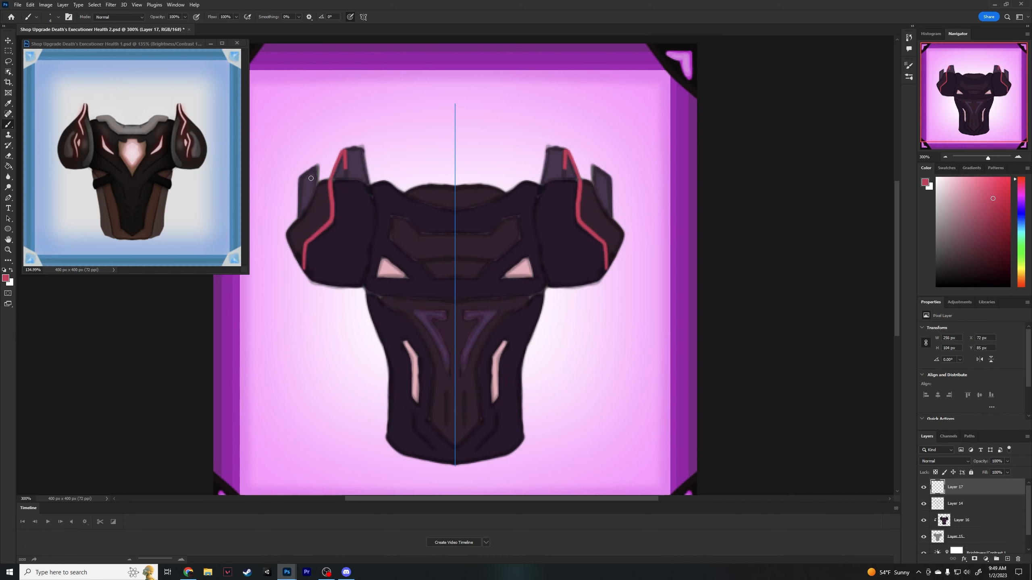
drag(312, 191, 314, 168)
key(ctrl+z)
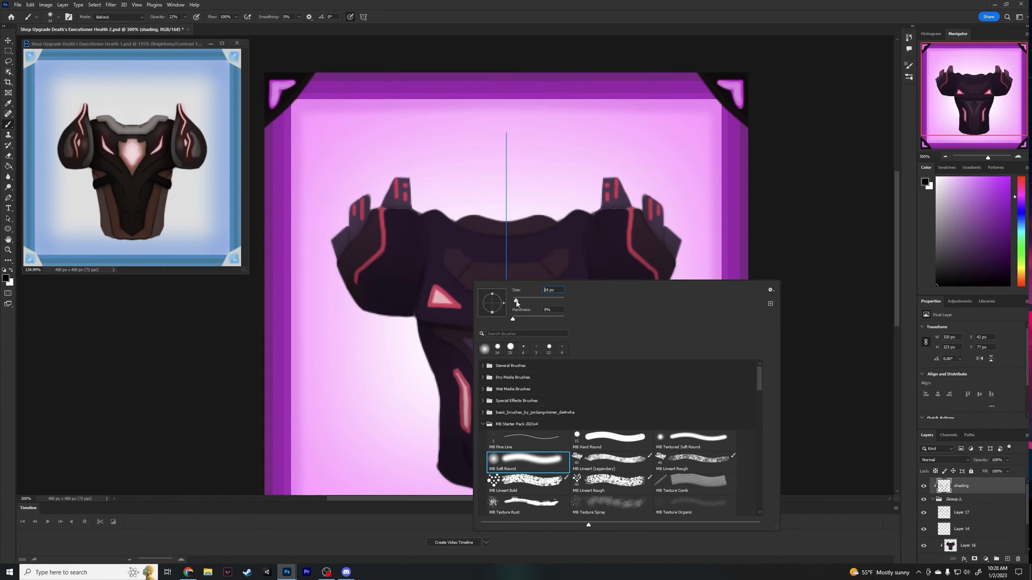
key(Escape)
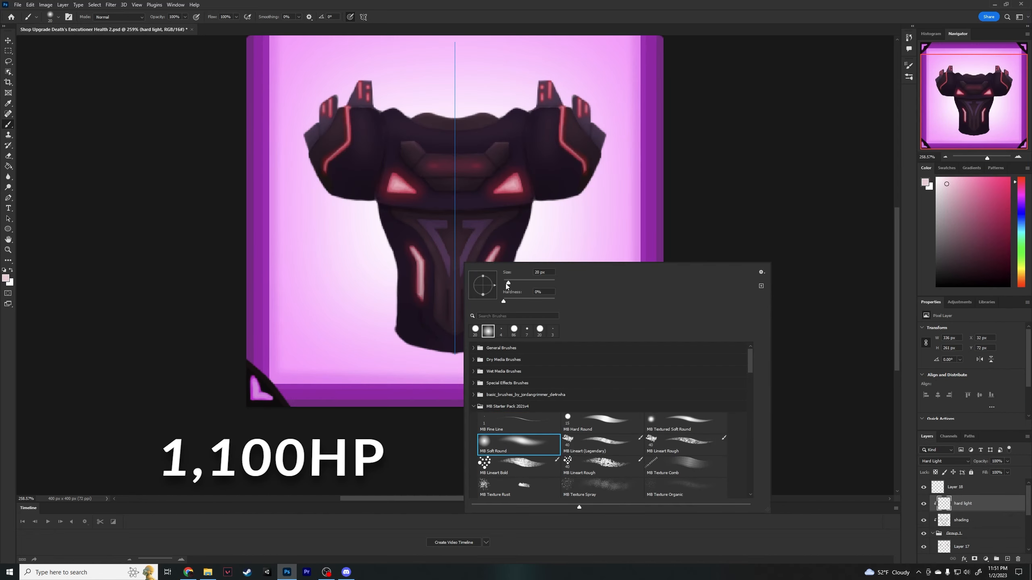
- Touch up the chest shading and highlight the purple V-shaped torso trim at 30% brush opacity on the hard light layer
drag(507, 287, 505, 287)
click(186, 16)
drag(182, 28, 159, 29)
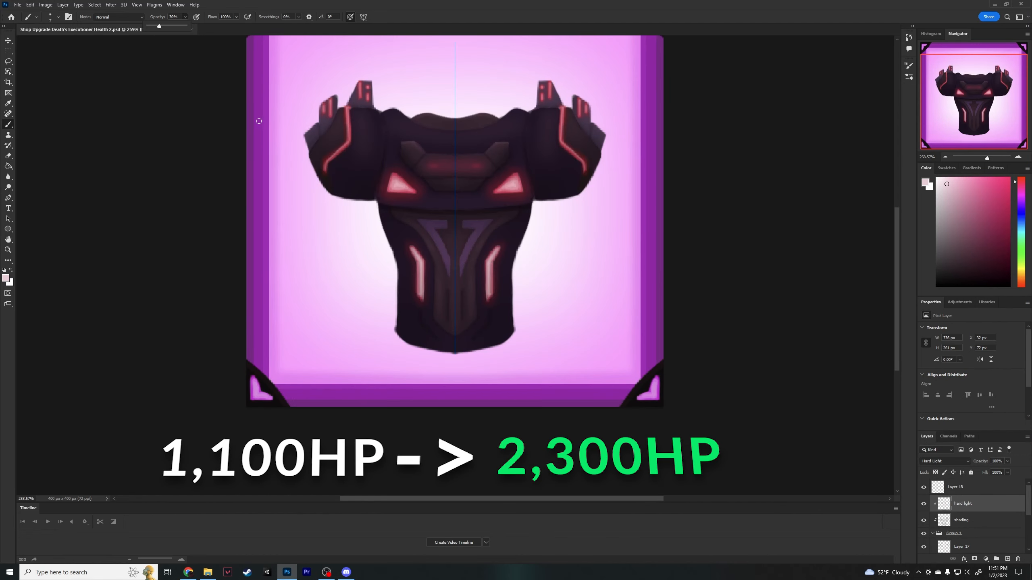
drag(431, 232, 446, 259)
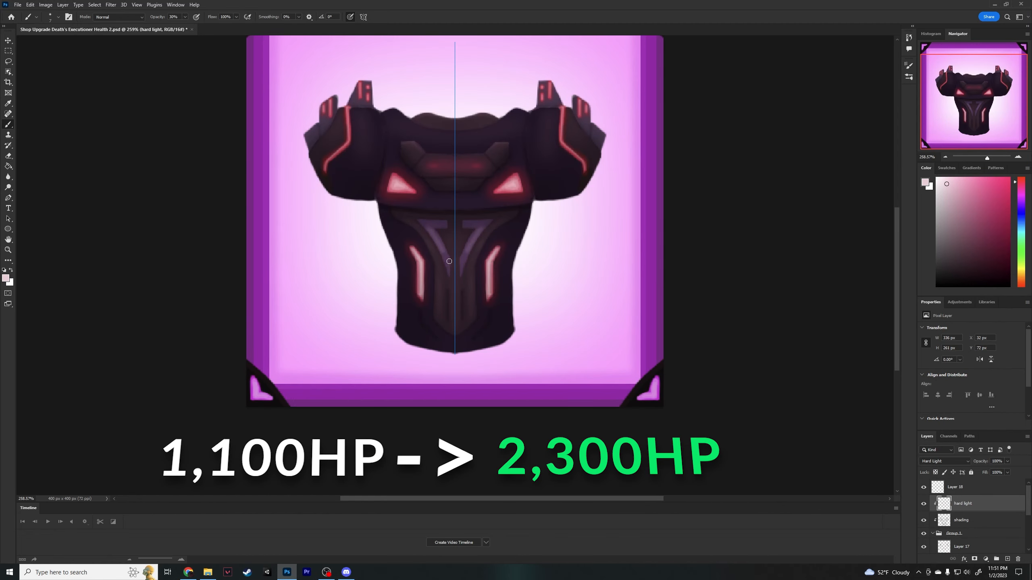
- Shift the pale brush colour towards red and highlight the lower central torso panels with a larger brush at reduced opacity
right_click(456, 313)
click(1021, 179)
right_click(503, 299)
drag(545, 319, 548, 319)
drag(441, 311, 440, 273)
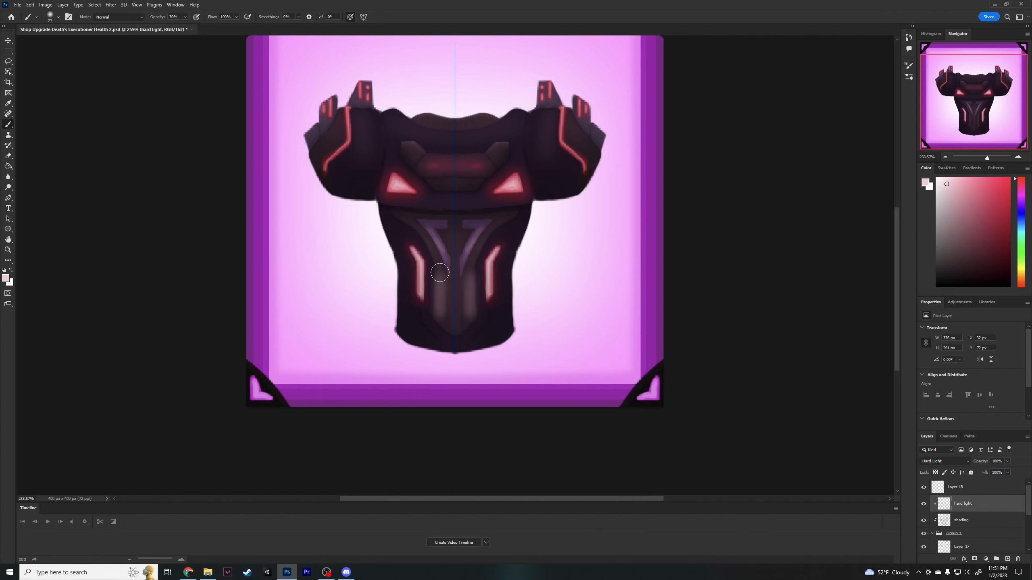
key(ctrl+z)
click(185, 17)
drag(179, 28, 174, 28)
right_click(439, 314)
drag(484, 333, 481, 333)
drag(434, 257, 441, 289)
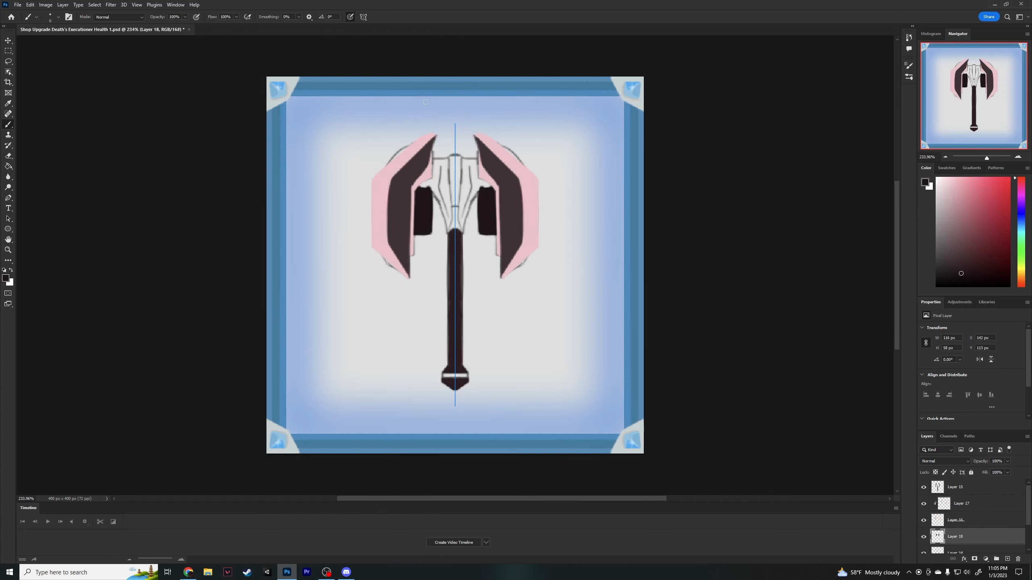
- Colour the centre of the Damage 1 axe head and paint soft pink highlights on the panels inside its blades
right_click(443, 214)
mouse_move(484, 233)
mouse_down()
mouse_move(448, 233)
mouse_move(433, 191)
mouse_up()
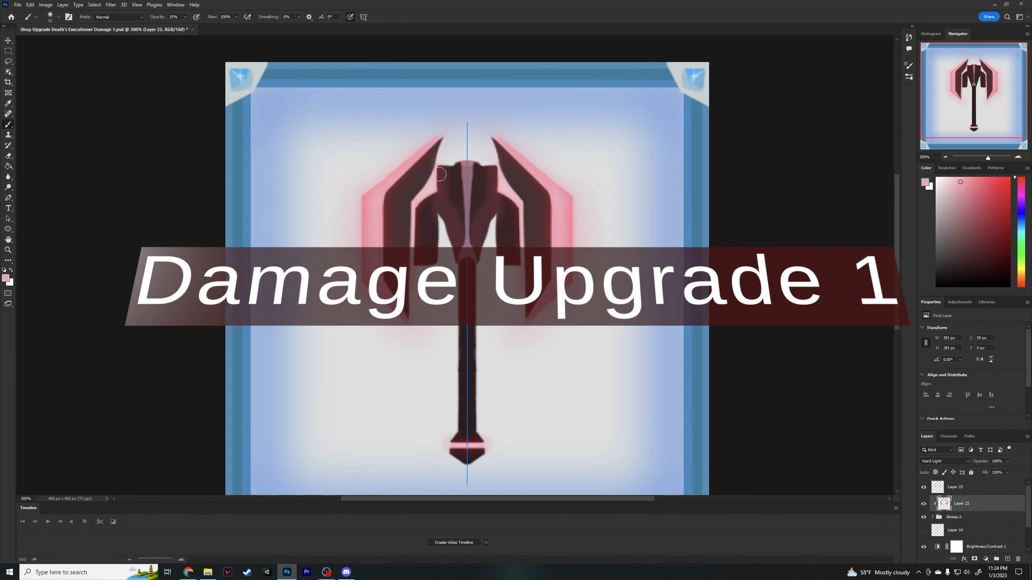
drag(439, 175, 425, 213)
alt+click(431, 188)
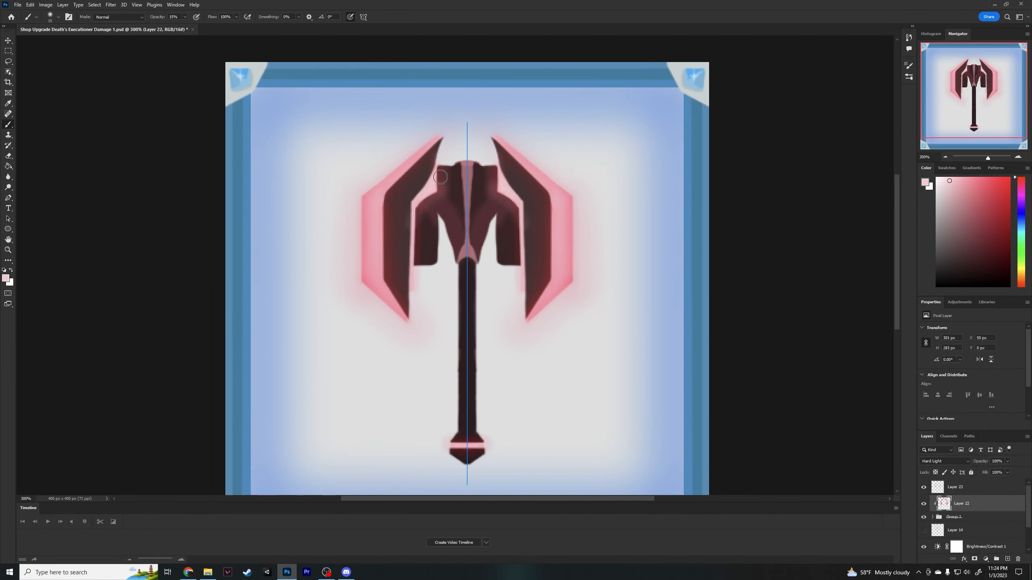
mouse_move(441, 177)
mouse_down()
mouse_move(435, 197)
mouse_move(437, 168)
mouse_up()
drag(418, 209, 421, 264)
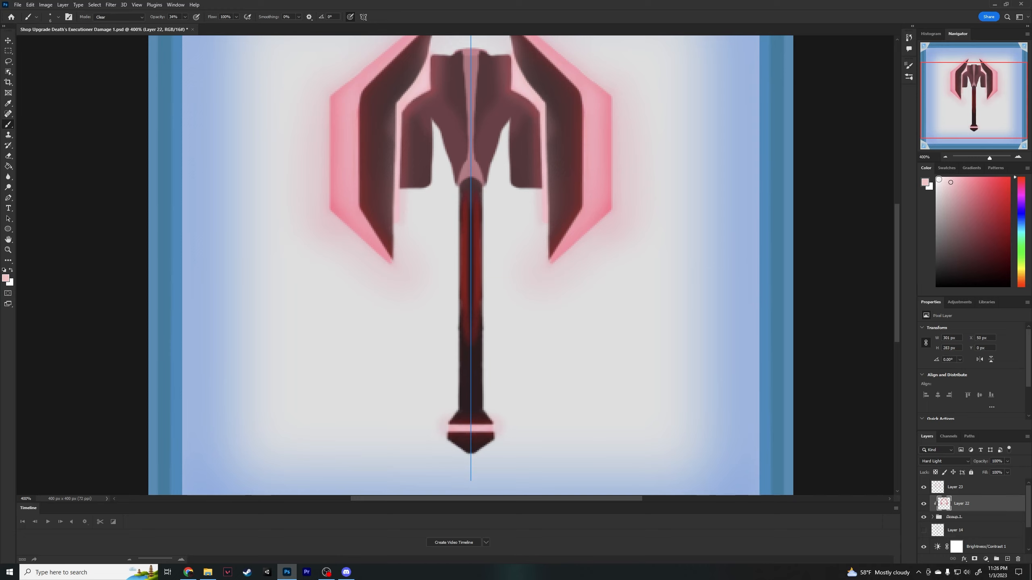
- Redo the pink highlight strokes along the upper part of the axe handle
key(ctrl+z)
mouse_move(465, 239)
mouse_down()
mouse_move(464, 330)
mouse_move(464, 288)
mouse_up()
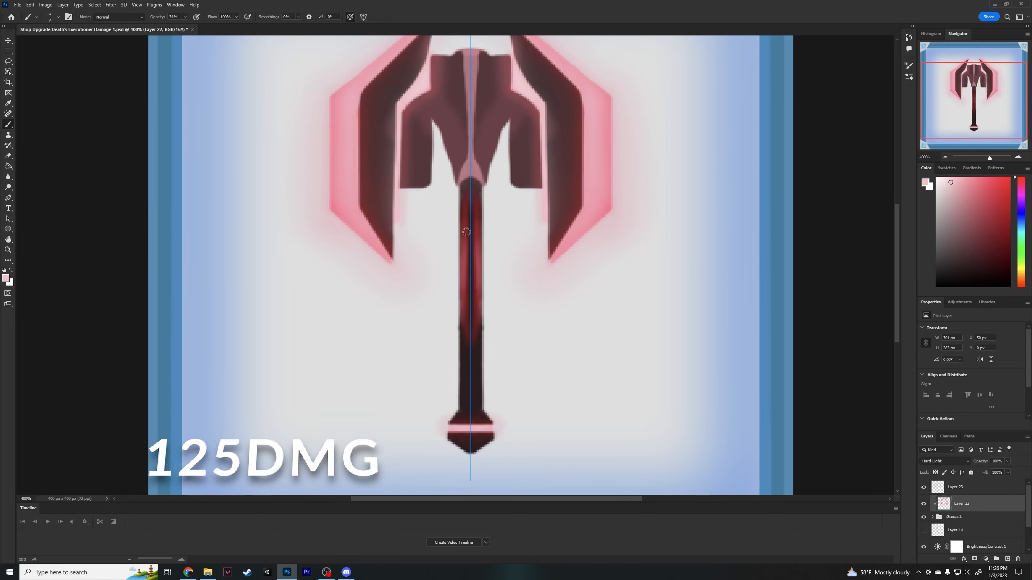
key(ctrl+z)
drag(464, 241, 464, 302)
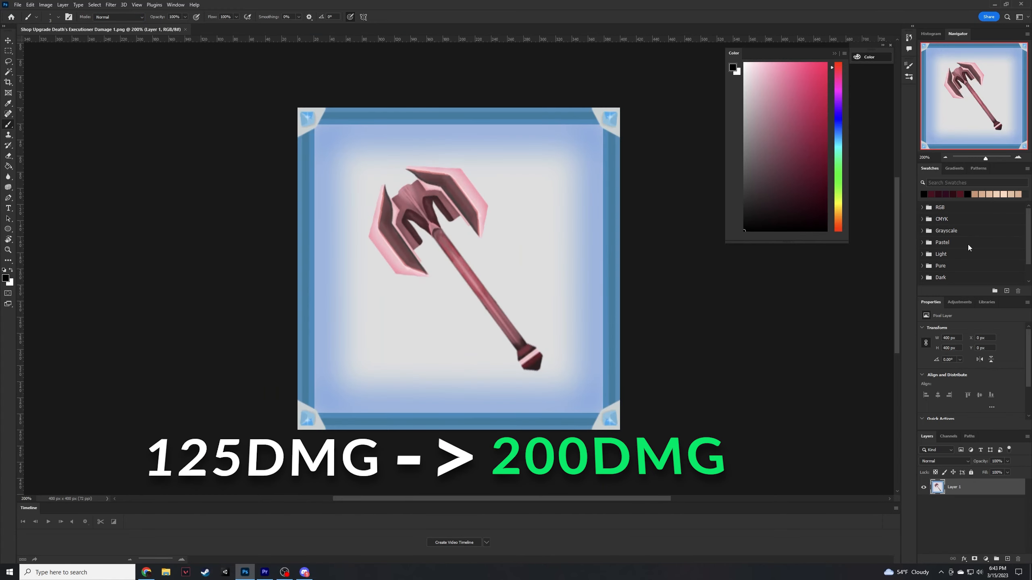
- Redraw the sketch line where the handle meets the head of the Damage 2 axe on Layer 14
drag(984, 159, 982, 161)
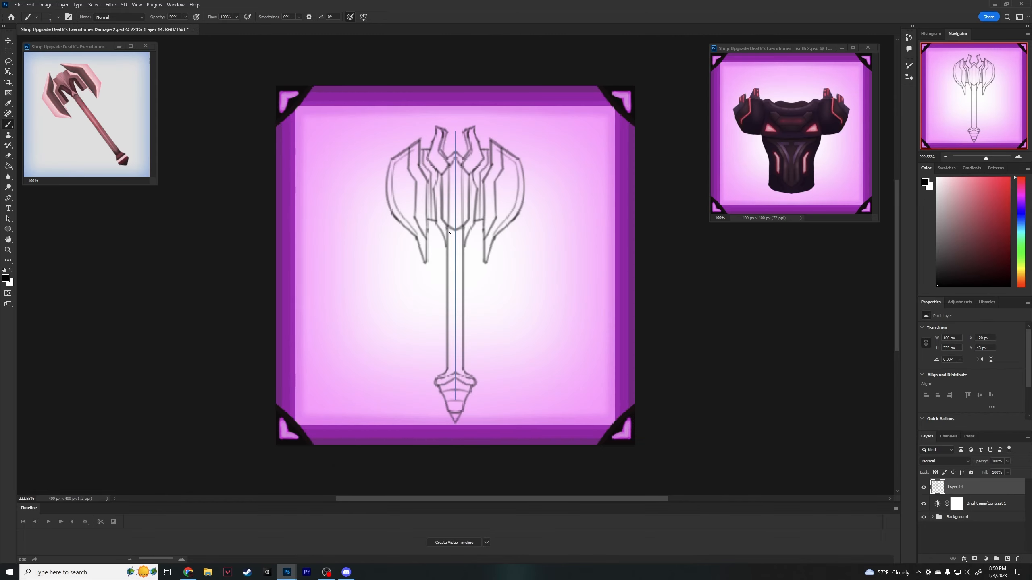
key(ctrl+z)
mouse_move(450, 230)
mouse_down()
mouse_move(435, 155)
mouse_move(442, 173)
mouse_move(454, 142)
mouse_move(460, 223)
mouse_move(448, 222)
mouse_move(452, 175)
mouse_move(444, 244)
mouse_move(448, 215)
mouse_up()
key(e)
key(b)
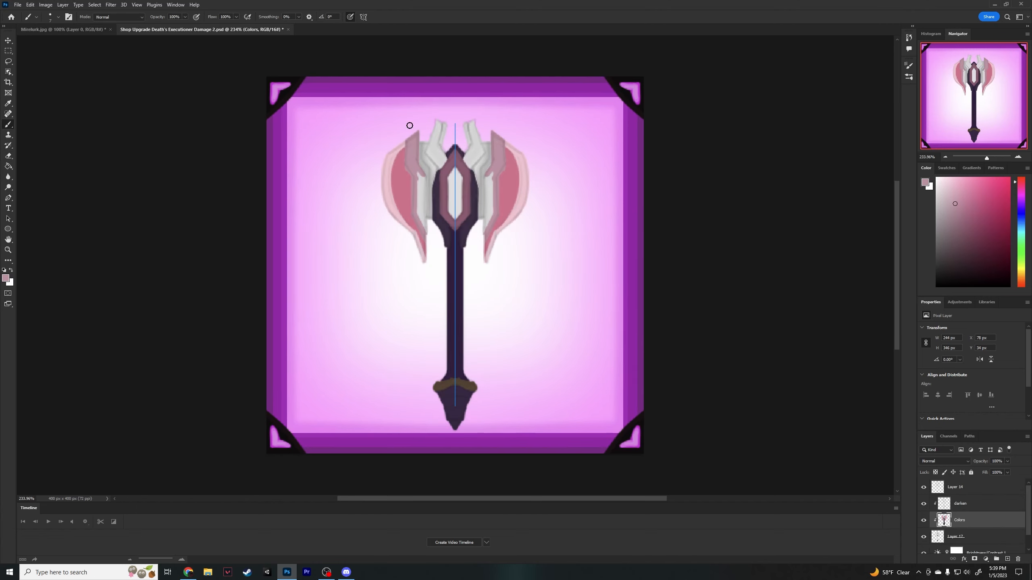
- Paint the long mauve bands along the inner edges of both axe blades on the Colors layer
drag(424, 179, 423, 232)
key(ctrl+z)
mouse_move(423, 179)
mouse_down()
mouse_move(423, 230)
mouse_move(419, 174)
mouse_up()
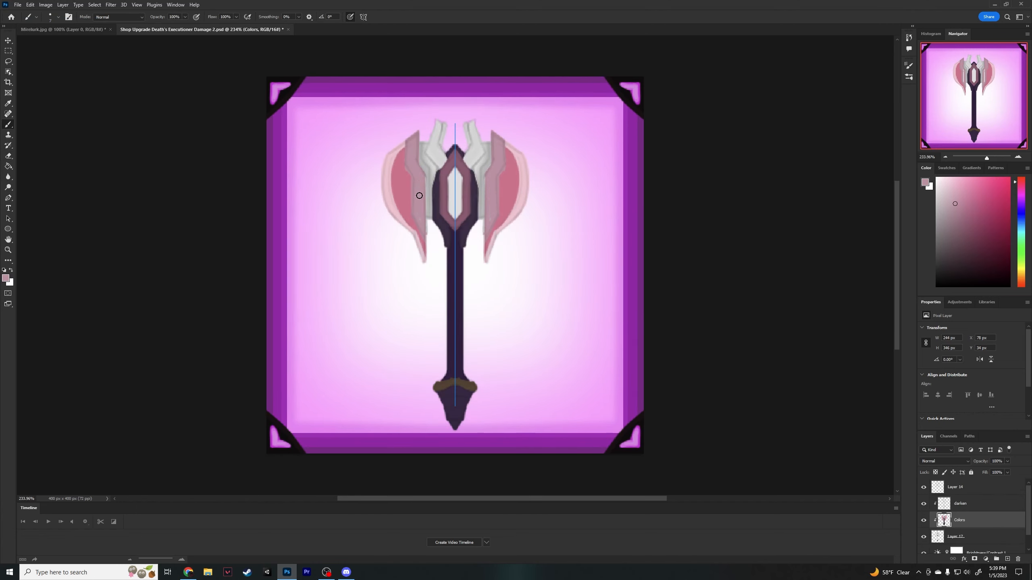
- Colour the two horns at the top of the axe head mauve, refining their lower edges with a smaller brush
alt+click(444, 183)
drag(439, 123, 447, 168)
drag(428, 152, 443, 168)
key(ctrl+z)
right_click(471, 160)
drag(534, 184, 530, 184)
mouse_move(427, 152)
mouse_down()
mouse_move(435, 125)
mouse_move(443, 168)
mouse_up()
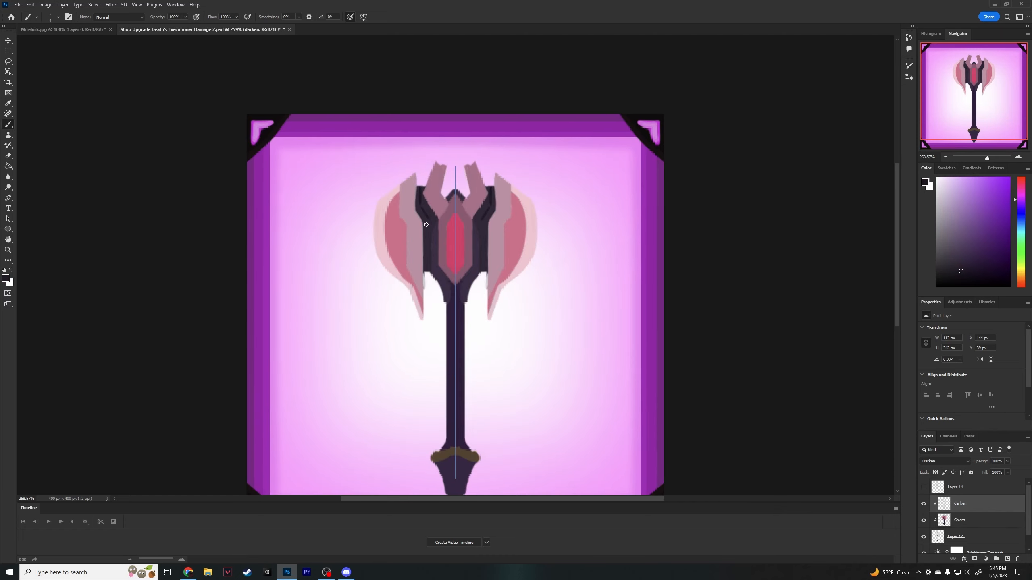
- Draw dark grooves on the panels between the axe blades and the central core on the darken layer
drag(430, 226, 429, 272)
key(ctrl+plus)
key(ctrl+plus)
drag(411, 172, 422, 191)
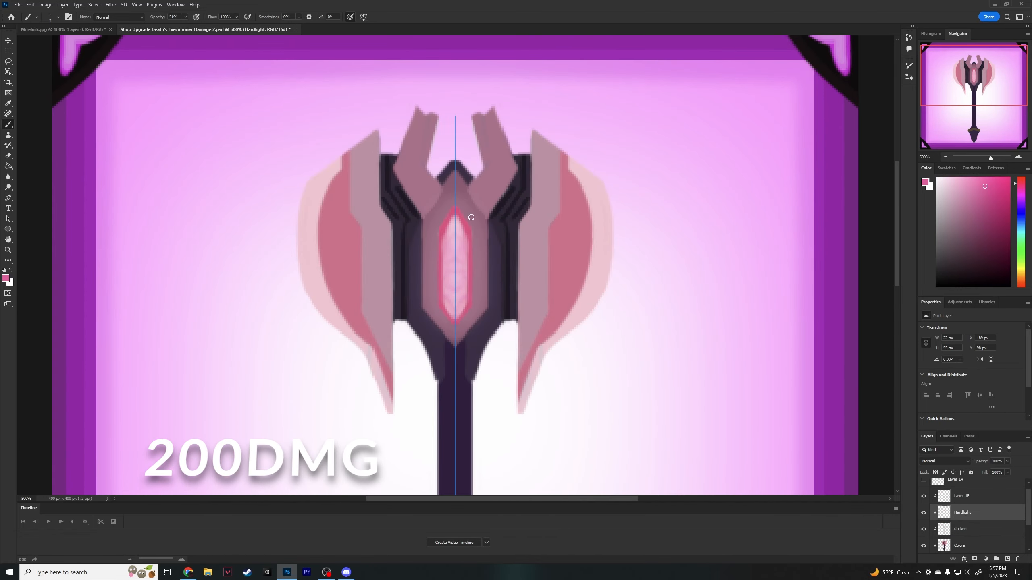
- Paint a reddish-pink glow around the axe's central crystal with a larger brush on the Hardlight layer
alt+click(453, 228)
right_click(453, 220)
click(468, 288)
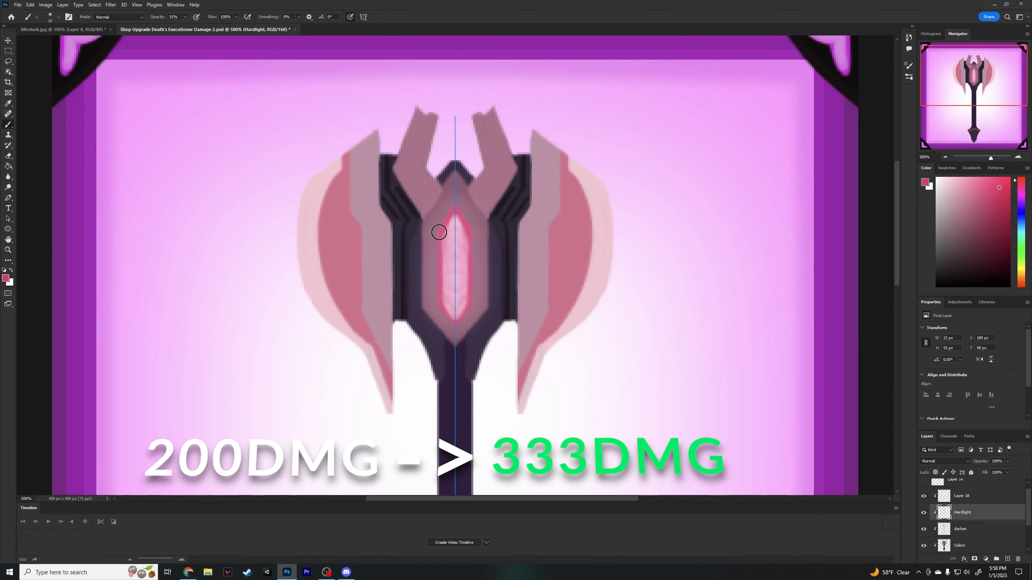
mouse_move(439, 232)
mouse_down()
mouse_move(437, 302)
mouse_move(454, 324)
mouse_up()
mouse_move(453, 209)
mouse_down()
mouse_move(445, 236)
mouse_move(454, 324)
mouse_up()
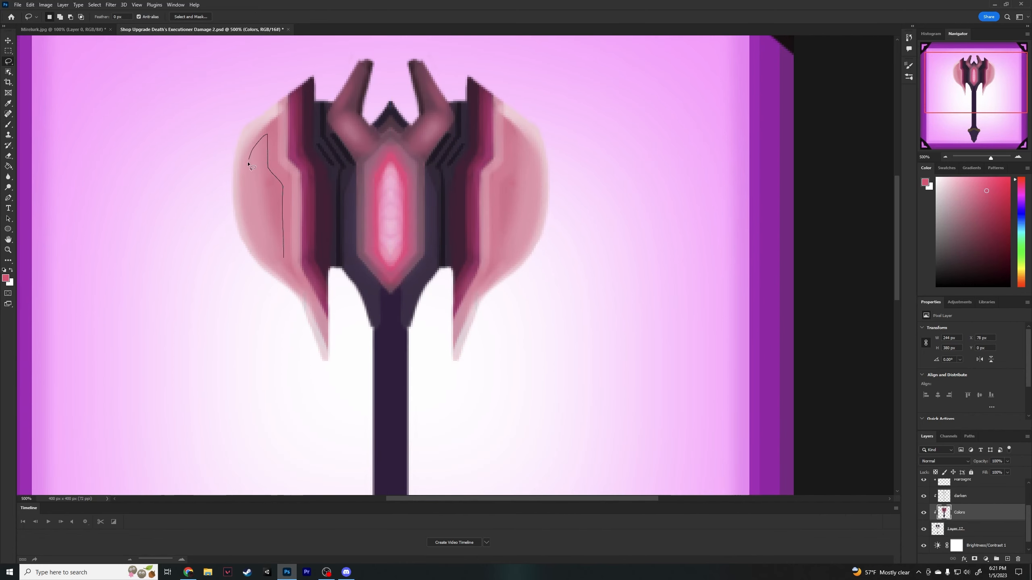
- Lasso the inner area of the axe blade, tint it pink at reduced brush opacity, and deselect
drag(248, 164, 283, 258)
key(b)
click(185, 17)
drag(187, 27, 164, 28)
drag(280, 252, 273, 152)
key(ctrl+d)
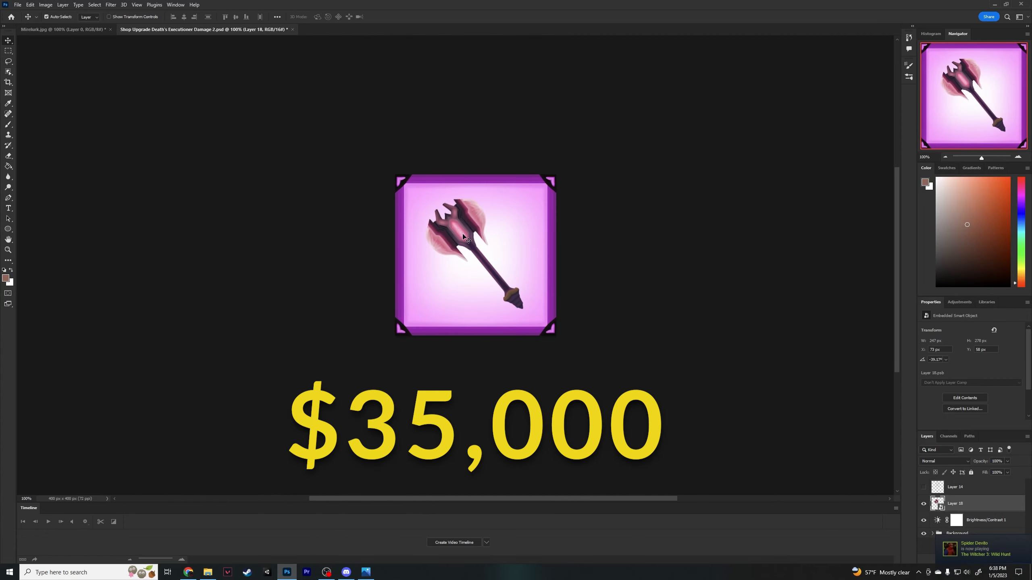
click(18, 4)
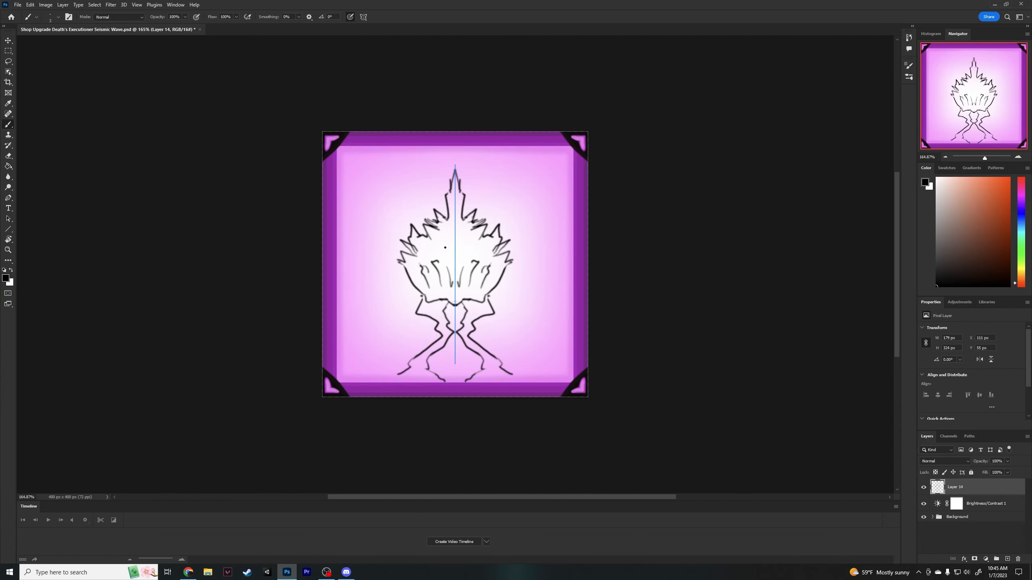
- Add inner detail strokes to the Seismic Wave's spiky burst with a larger brush at lowered opacity on Layer 14
drag(448, 220, 440, 210)
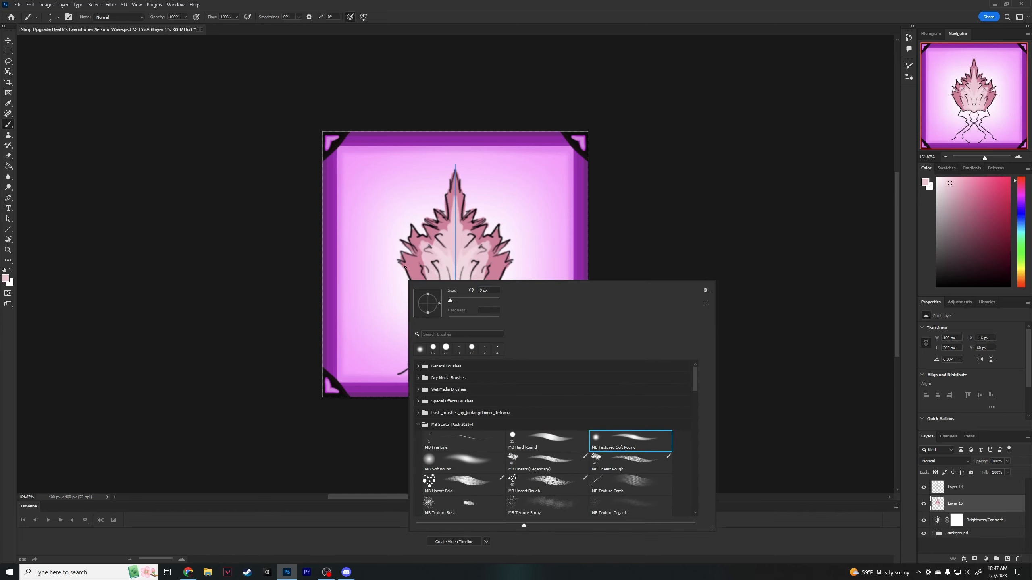
key(Return)
click(185, 17)
drag(187, 26, 167, 26)
drag(416, 274, 420, 279)
right_click(396, 299)
drag(440, 322, 445, 321)
drag(414, 256, 426, 292)
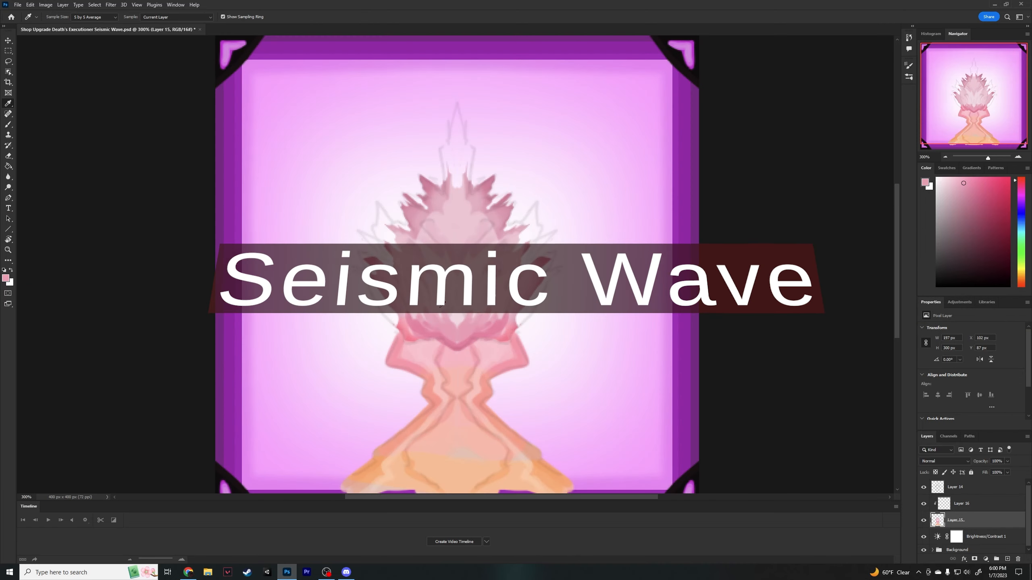
- Paint the base of the seismic wave's pink burst on Layer 16 and touch up the cone beneath it on Layer 15
key(b)
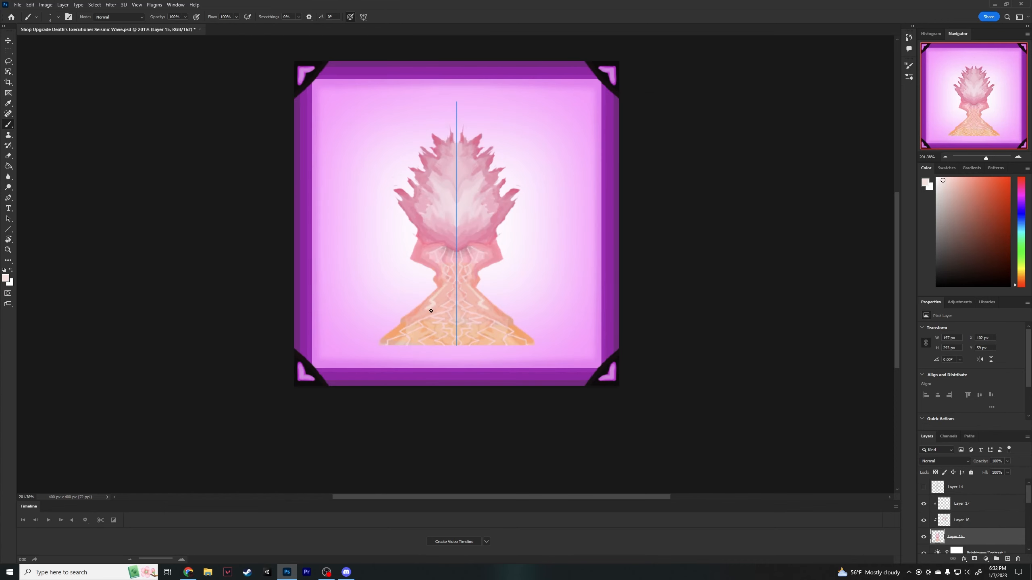
drag(431, 311, 410, 325)
mouse_move(420, 322)
mouse_down()
mouse_move(422, 338)
mouse_move(407, 346)
mouse_up()
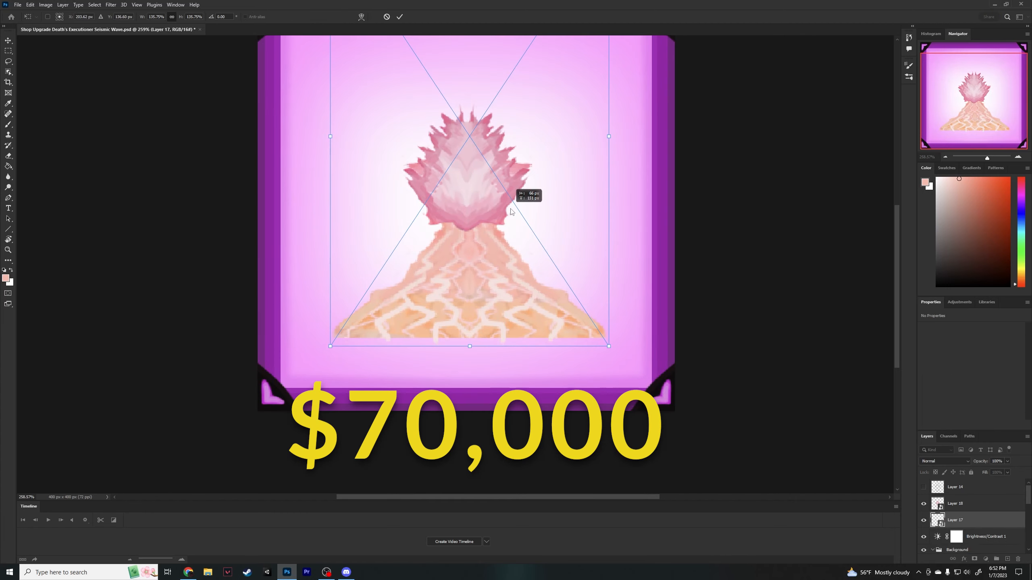
drag(507, 209, 458, 270)
key(Return)
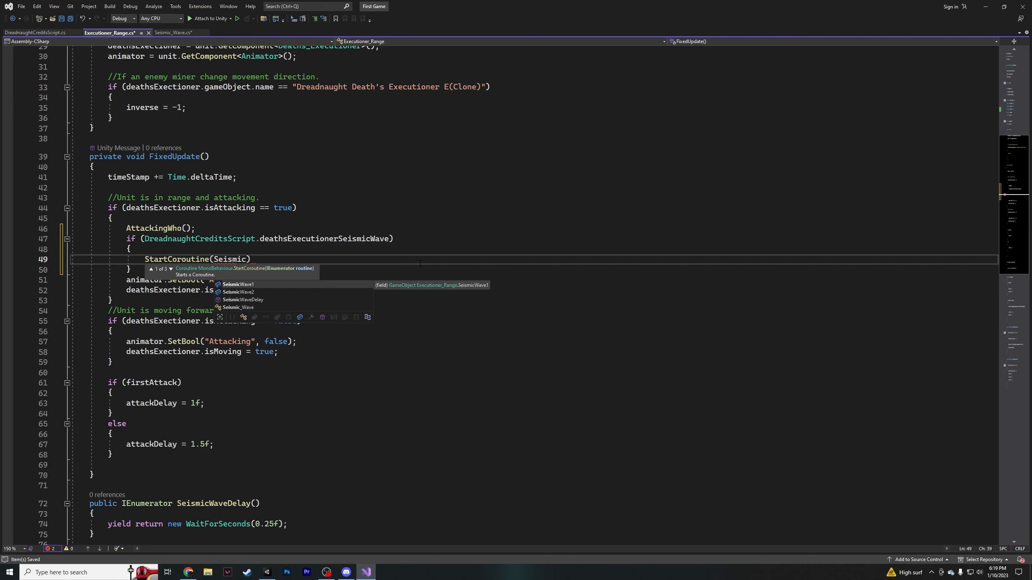
- In Visual Studio, complete the StartCoroutine call with SeismicWaveDelay() inside the deathsExecutionerSeismicWave check
key(Down)
key(Return)
text(());)
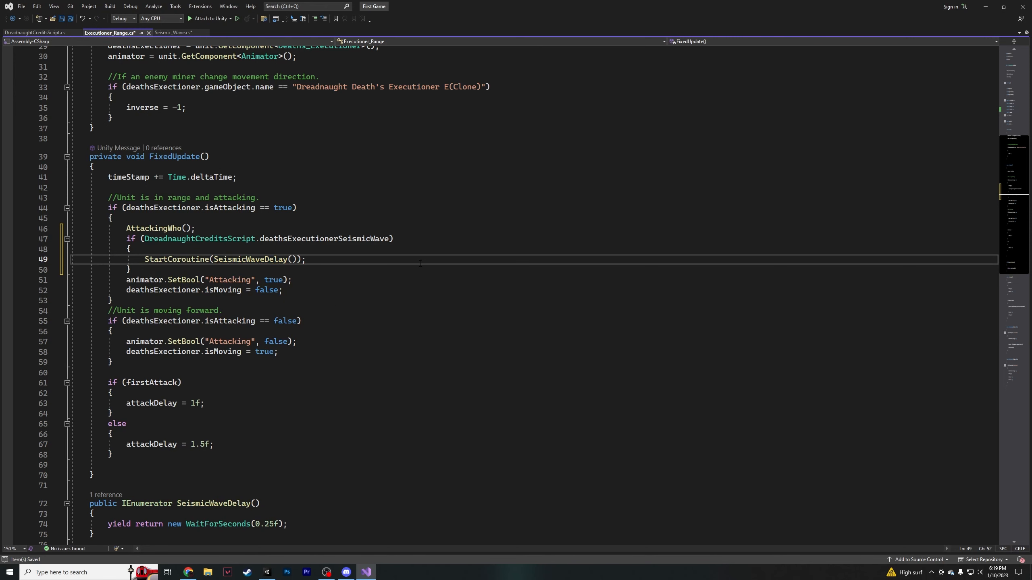
- Complete the SeismicWave1 hitbox's TakeDamage call with DreadnaughtCreditsScript.deathsExecutionerDamage / 2f and save the script
key(ctrl+s)
scroll(454, 286, down, 1)
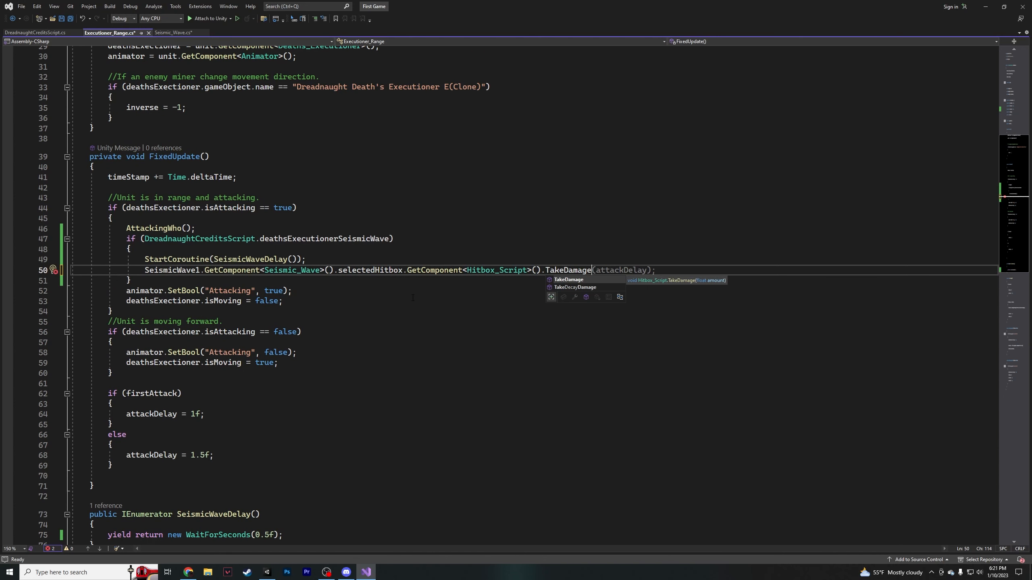
text(()
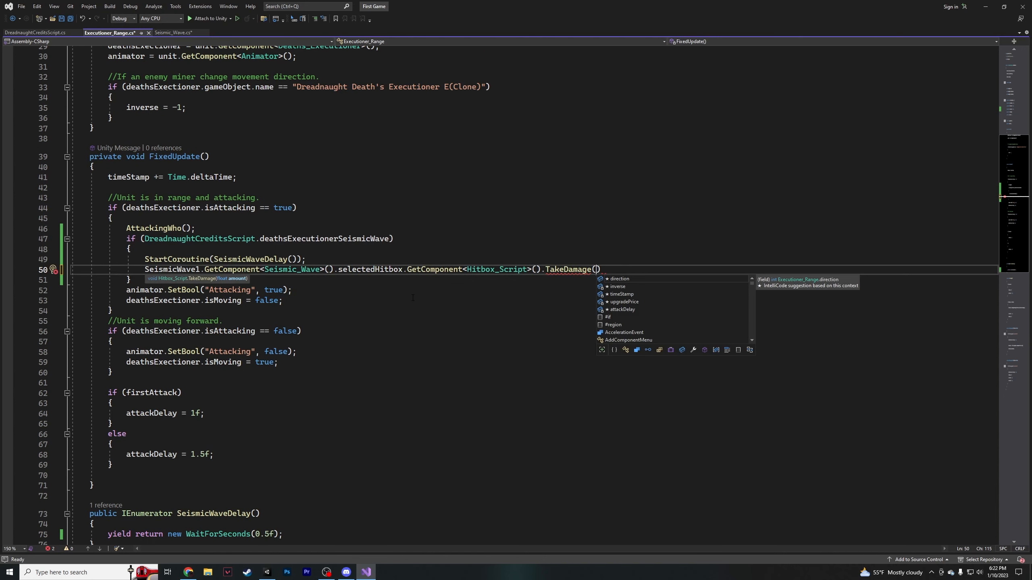
scroll(388, 287, up, 5)
scroll(356, 297, down, 4)
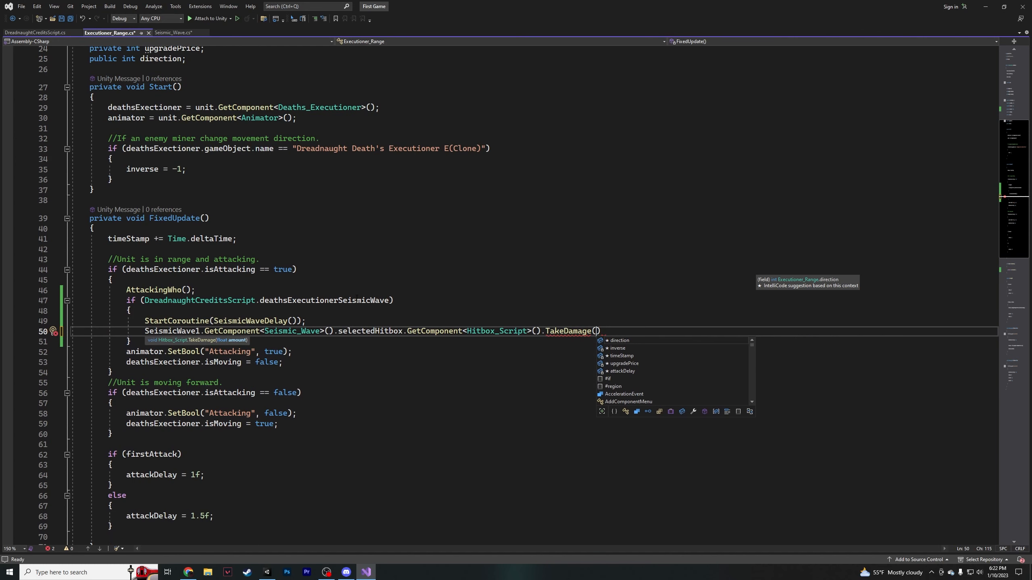
text(DreadnaughtCreditsScript.deathsExecutionerDamage')
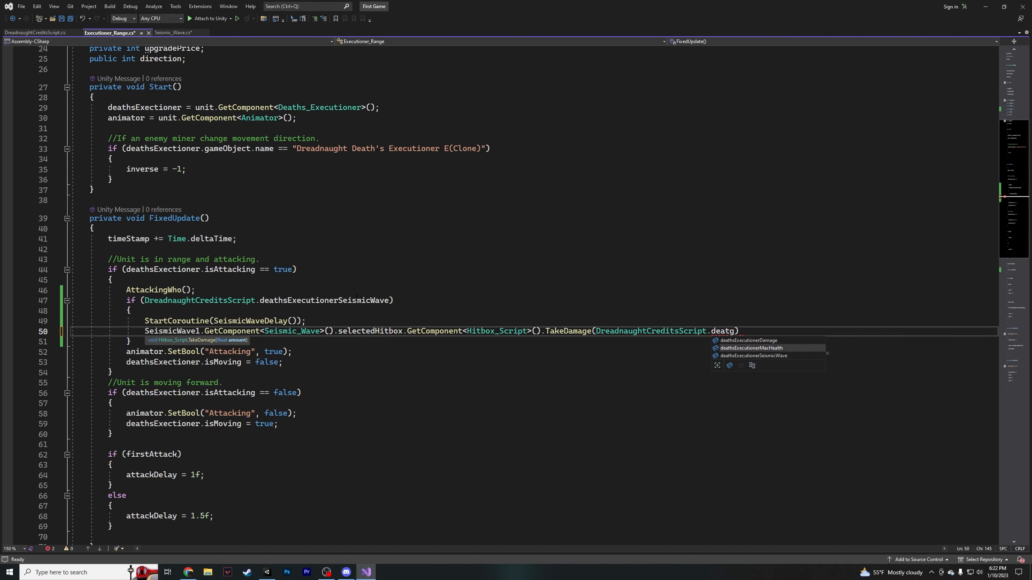
key(BackSpace)
text(/ 2f);)
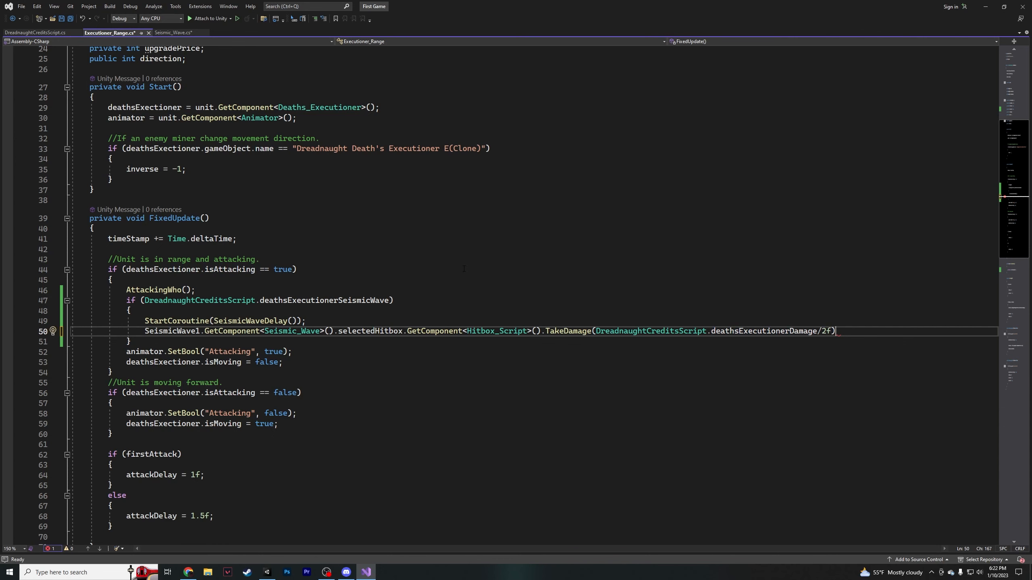
key(ctrl+s)
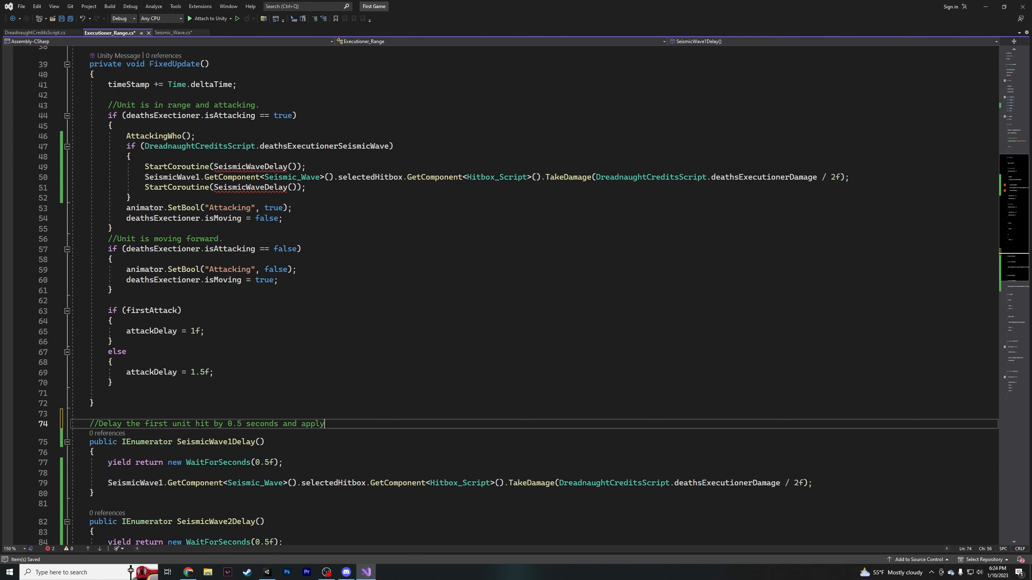
- Add the comment "//Delay the second unit hit by 0.5 seconds and apply quarter base damage" above SeismicWave2Delay() and save
scroll(258, 503, down, 5)
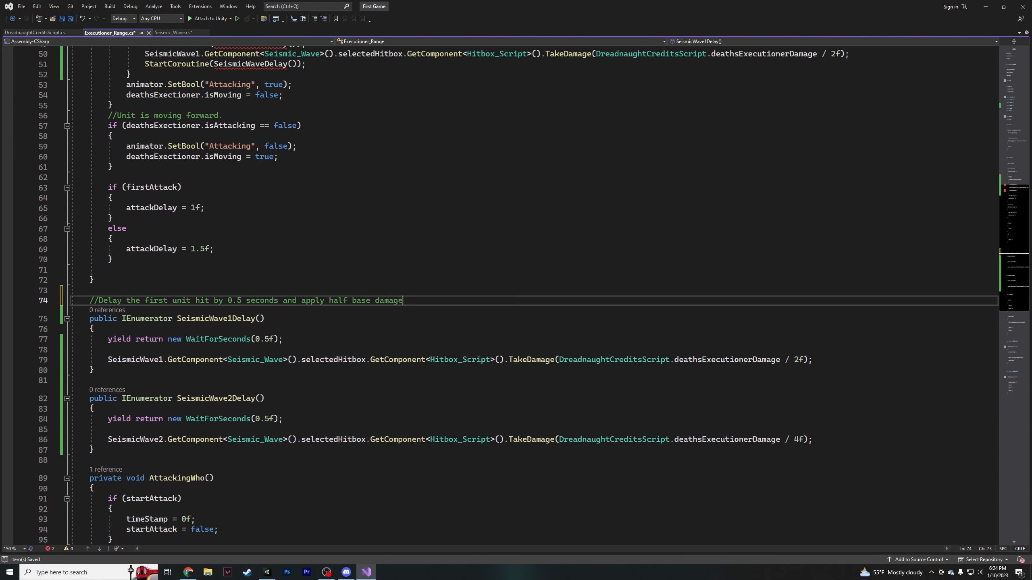
click(207, 349)
key(Return)
text(//Delay the second unit hit by 0.5 seconds and apply quarter base damage)
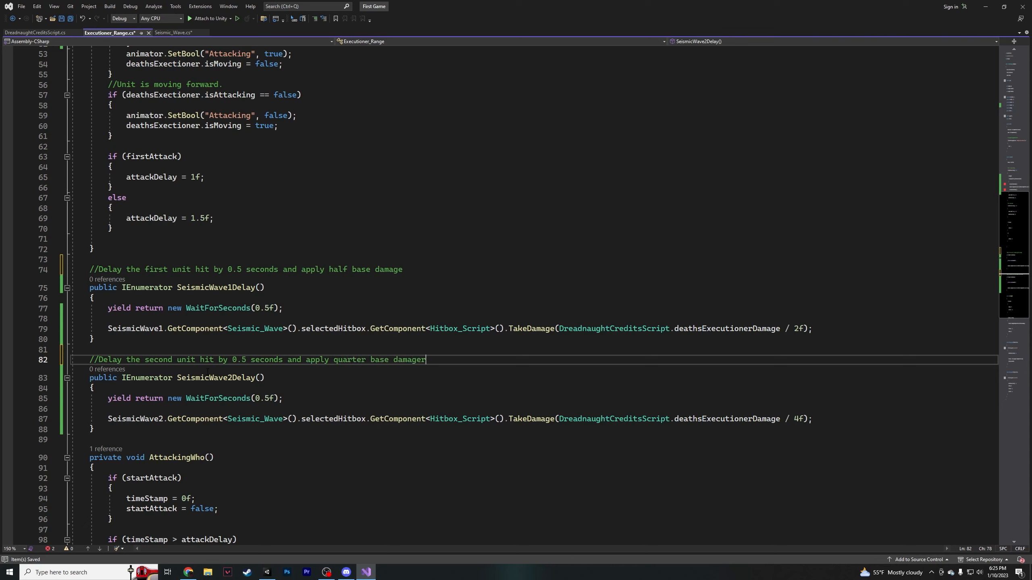
key(ctrl+s)
scroll(249, 446, up, 9)
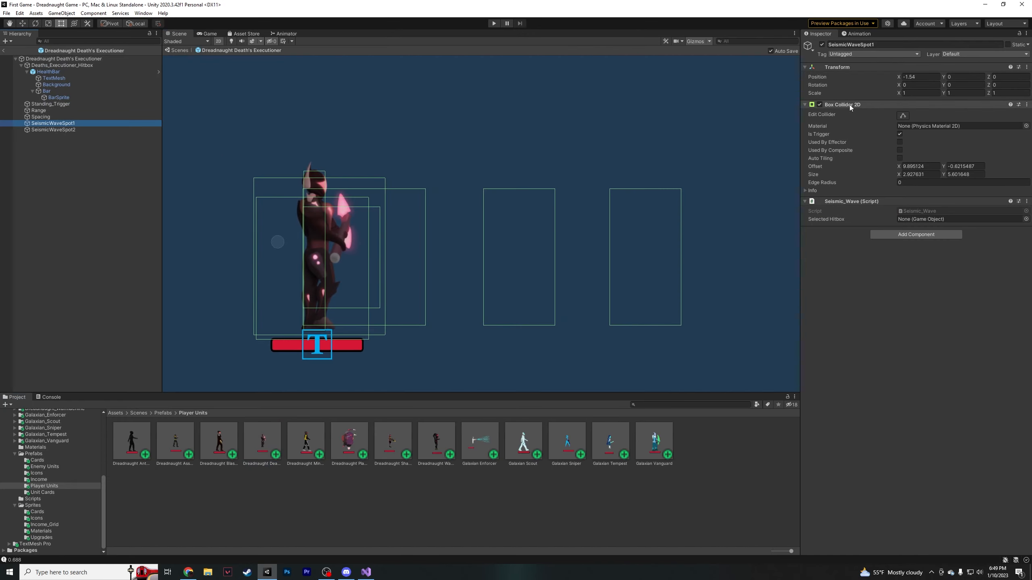
- In Unity, widen SeismicWaveSpot1's box collider on both sides to about 4.47 units
click(902, 115)
drag(483, 257, 466, 258)
drag(556, 258, 576, 258)
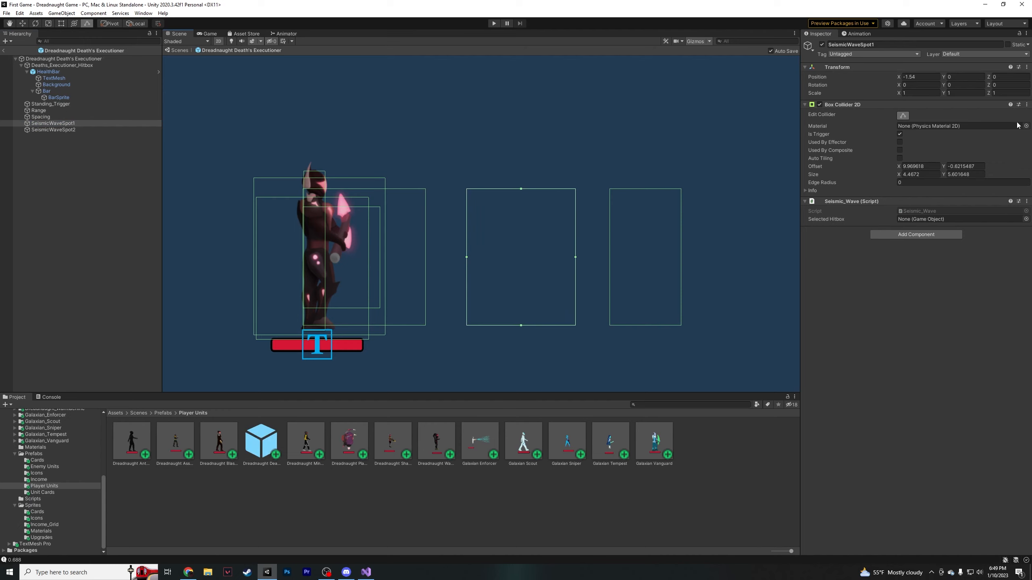
click(904, 117)
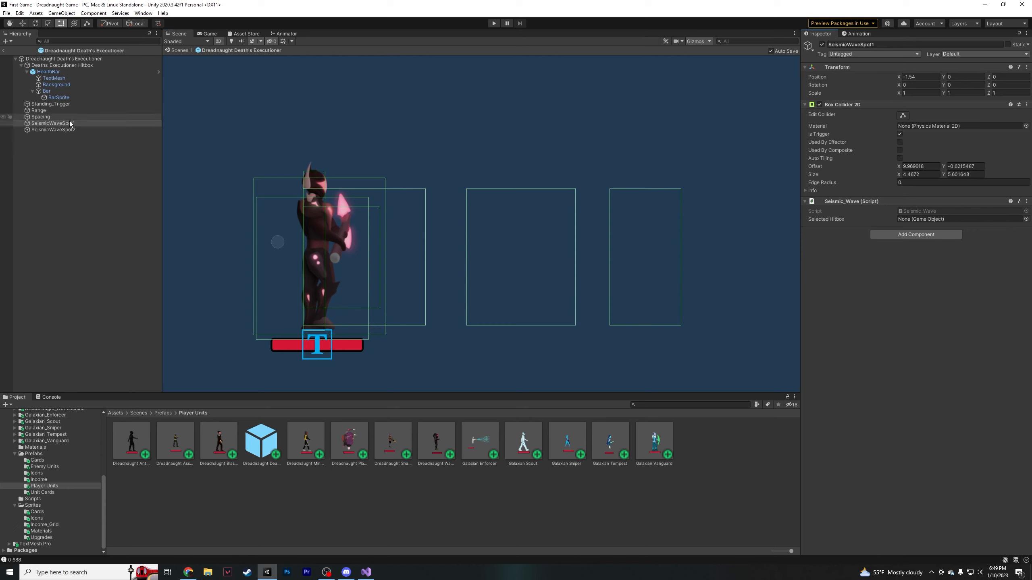
- Widen SeismicWaveSpot2's box collider outward on both its near and far sides
click(83, 129)
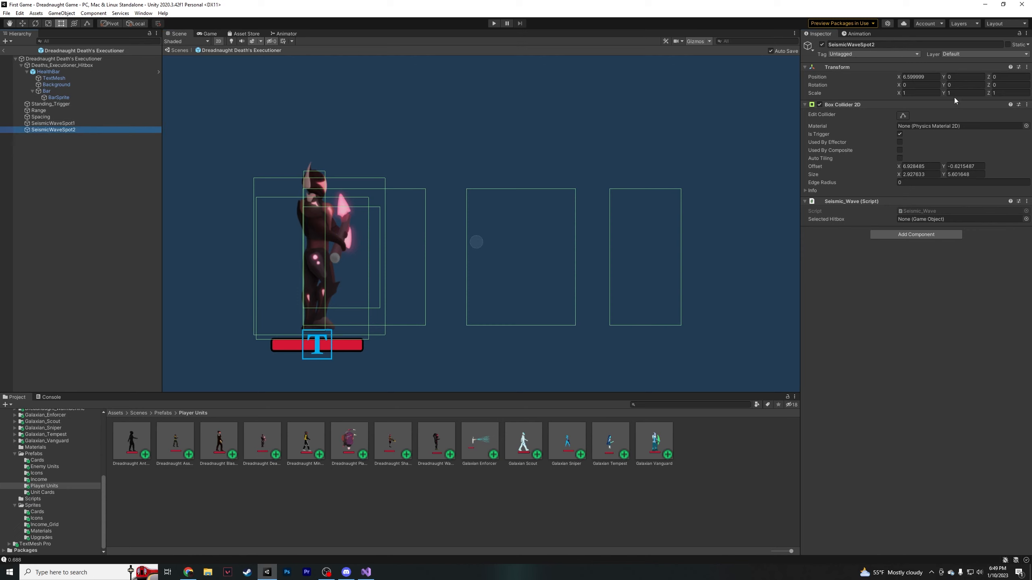
click(904, 116)
drag(610, 258, 590, 258)
mouse_move(681, 258)
mouse_down()
mouse_move(708, 258)
mouse_move(698, 260)
mouse_up()
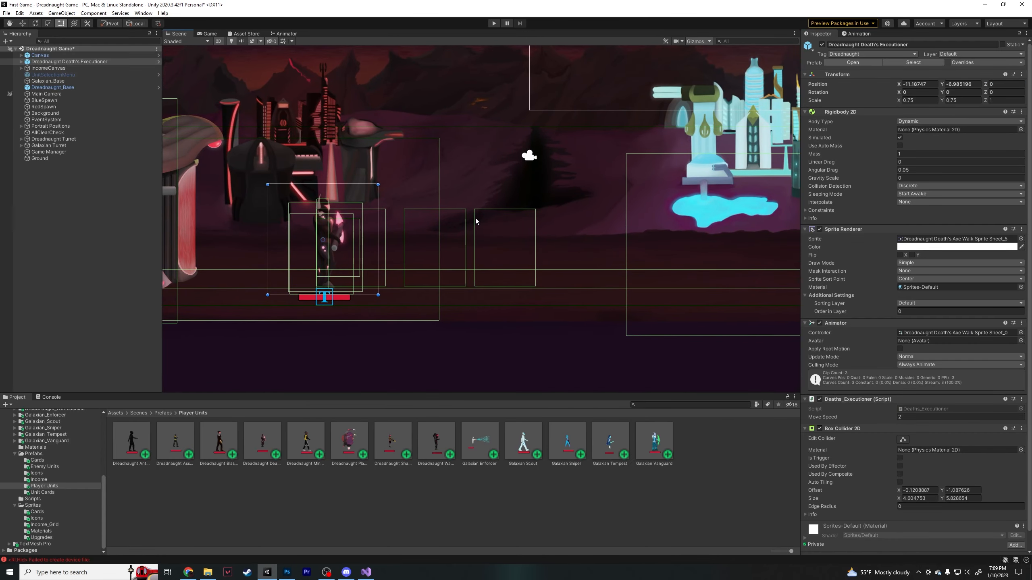
- Place a sprite from the Sprites folder in the scene over the executioner's wave colliders and adjust its placement
click(33, 505)
drag(540, 443, 483, 250)
drag(521, 287, 518, 287)
drag(458, 332, 494, 323)
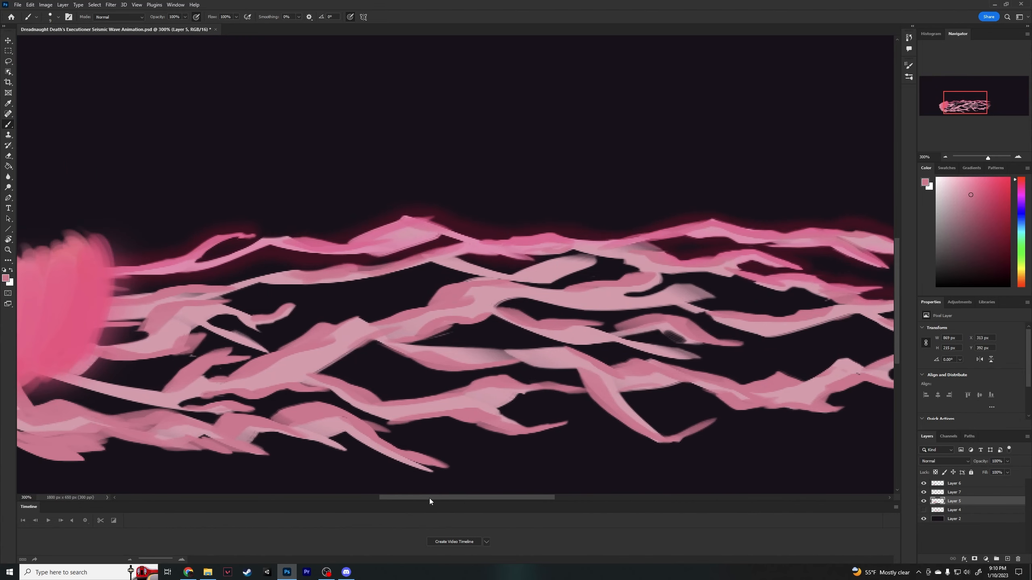
- In Photoshop, undo the last stroke and paint a thin wavy pink branch beneath the upper tendrils on Layer 5
key(ctrl+z)
right_click(312, 280)
click(336, 303)
drag(293, 307, 395, 313)
key(ctrl+z)
mouse_move(293, 306)
mouse_down()
mouse_move(343, 305)
mouse_move(407, 263)
mouse_move(408, 279)
mouse_move(428, 262)
mouse_up()
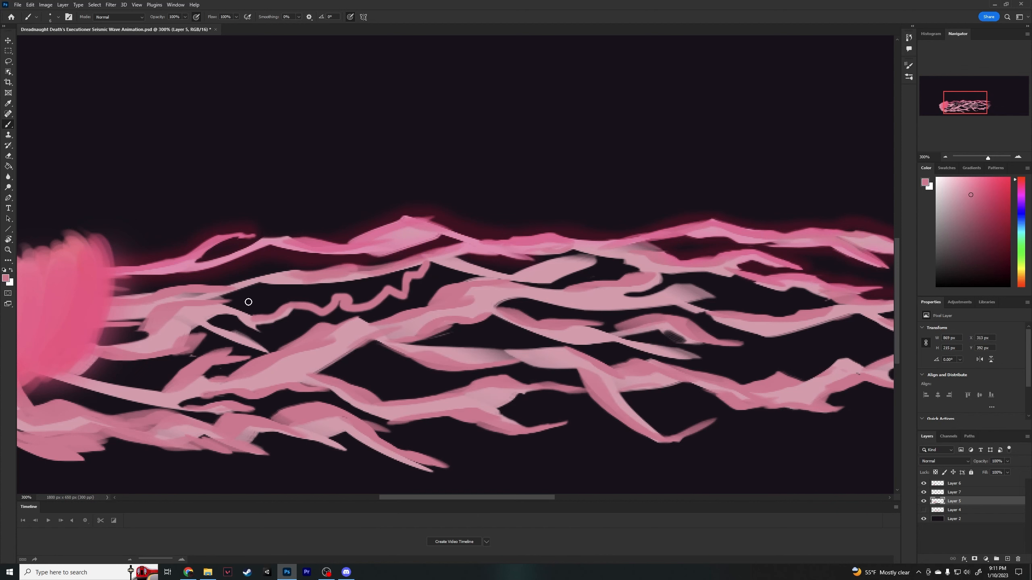
- Thicken the wavy pink branch on Layer 5 and extend it to meet the tendril above
alt+click(255, 326)
drag(265, 323, 348, 314)
mouse_move(350, 314)
mouse_down()
mouse_move(379, 304)
mouse_move(409, 280)
mouse_move(381, 307)
mouse_move(406, 297)
mouse_move(447, 265)
mouse_up()
key(ctrl+z)
drag(447, 264, 458, 260)
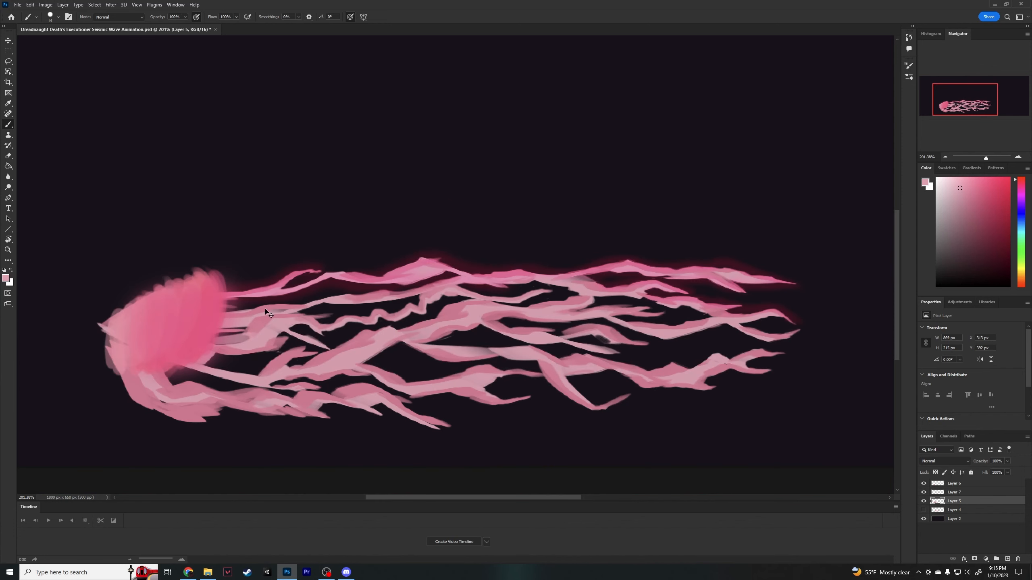
- Adjust the brush and paint short pink strokes on the tendril roots beside the burst
right_click(225, 338)
drag(225, 338, 249, 331)
mouse_move(219, 356)
mouse_down()
mouse_move(197, 383)
mouse_move(172, 375)
mouse_move(221, 378)
mouse_move(266, 406)
mouse_up()
right_click(217, 353)
drag(231, 301, 247, 318)
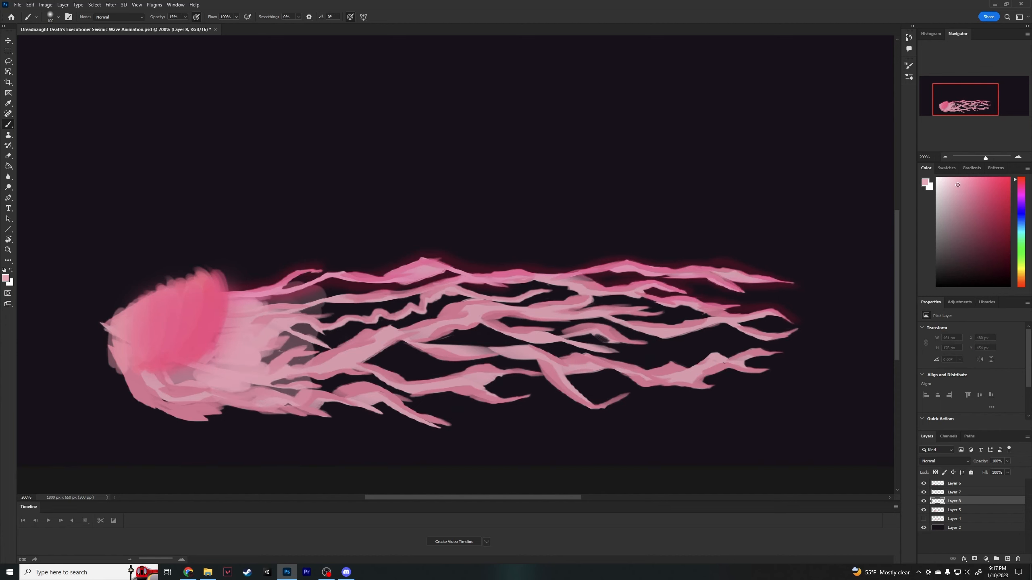
- Paint soft strokes at 10% brush opacity over the tendrils and their roots on Layer 8
mouse_move(610, 353)
mouse_down()
mouse_move(296, 341)
mouse_move(737, 316)
mouse_up()
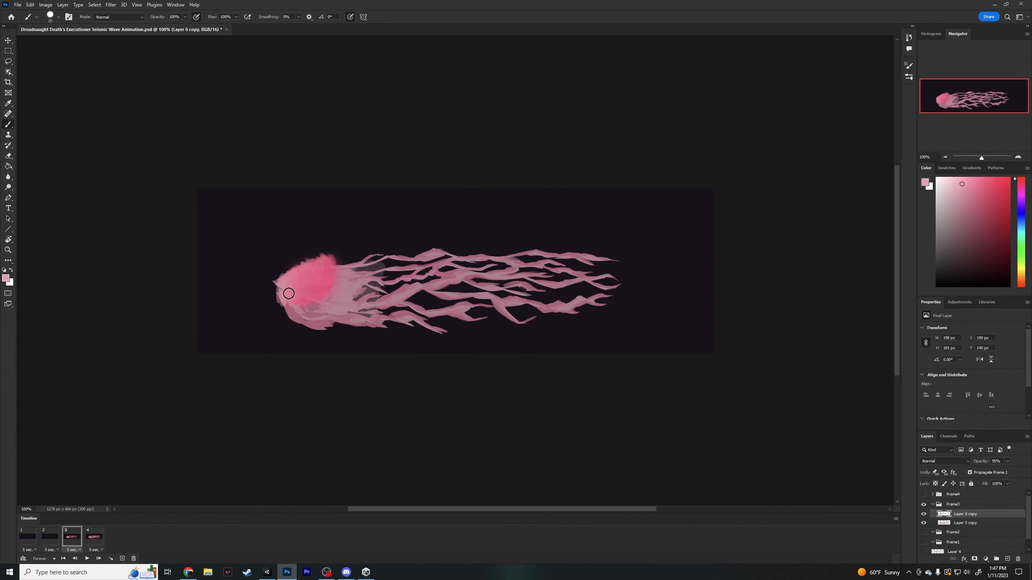
mouse_move(285, 264)
mouse_down()
mouse_move(294, 301)
mouse_move(305, 269)
mouse_move(311, 282)
mouse_move(278, 256)
mouse_move(286, 301)
mouse_move(320, 287)
mouse_move(295, 232)
mouse_move(339, 256)
mouse_move(308, 307)
mouse_move(314, 253)
mouse_move(298, 308)
mouse_move(316, 298)
mouse_move(326, 314)
mouse_move(323, 287)
mouse_move(366, 292)
mouse_move(334, 283)
mouse_move(291, 311)
mouse_move(325, 299)
mouse_move(295, 315)
mouse_up()
alt+click(320, 290)
right_click(318, 297)
click(312, 259)
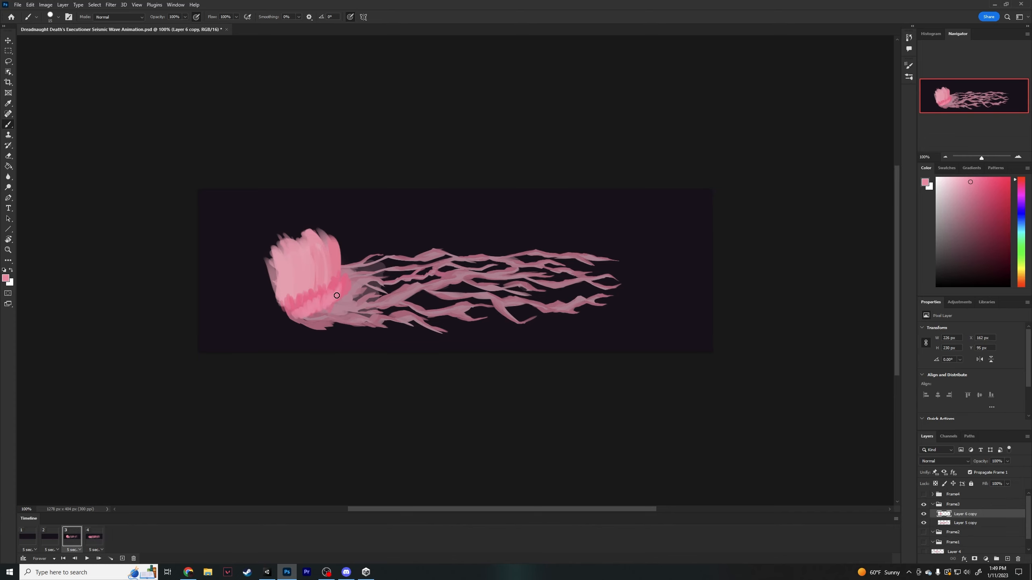
- Sample the pink at the burst's outer edge as the brush colour for Layer 6 copy
key(i)
click(340, 282)
key(b)
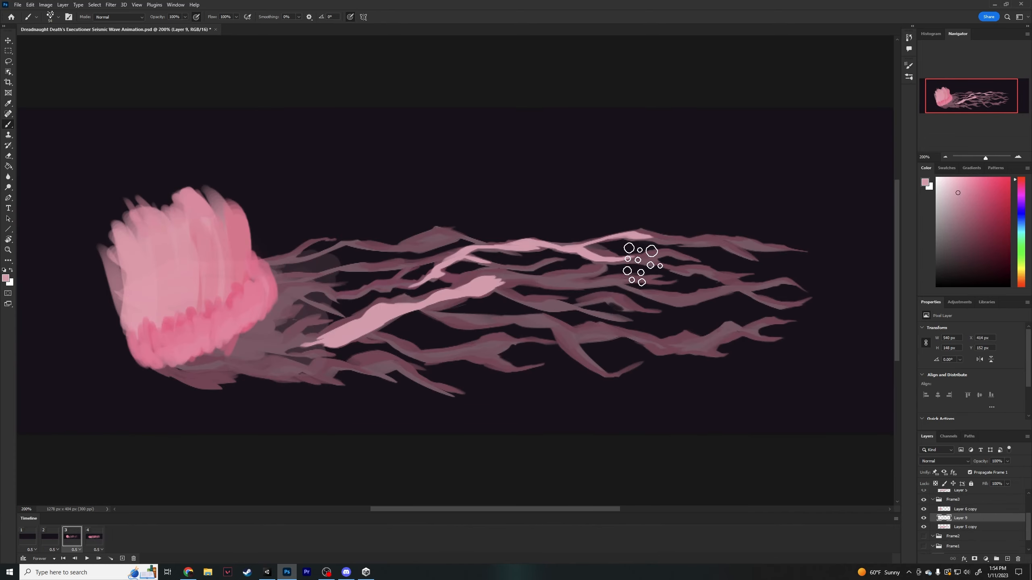
- With an angled flat brush on Layer 9, paint two light pink highlight branches continuing from the central tendril
right_click(637, 300)
scroll(916, 455, up, 2)
click(638, 382)
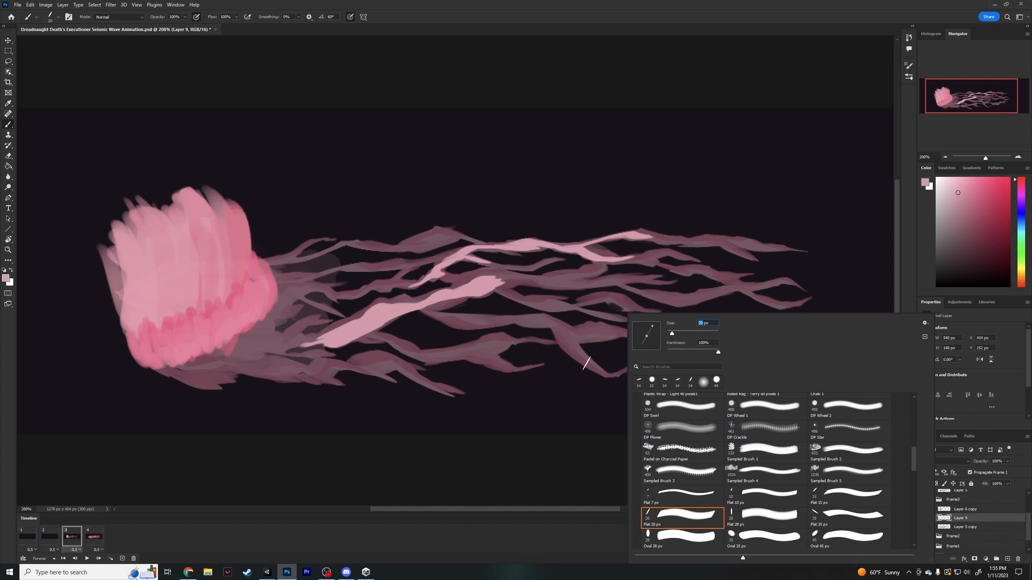
click(577, 375)
right_click(510, 284)
click(502, 280)
drag(498, 280, 563, 280)
drag(494, 287, 585, 309)
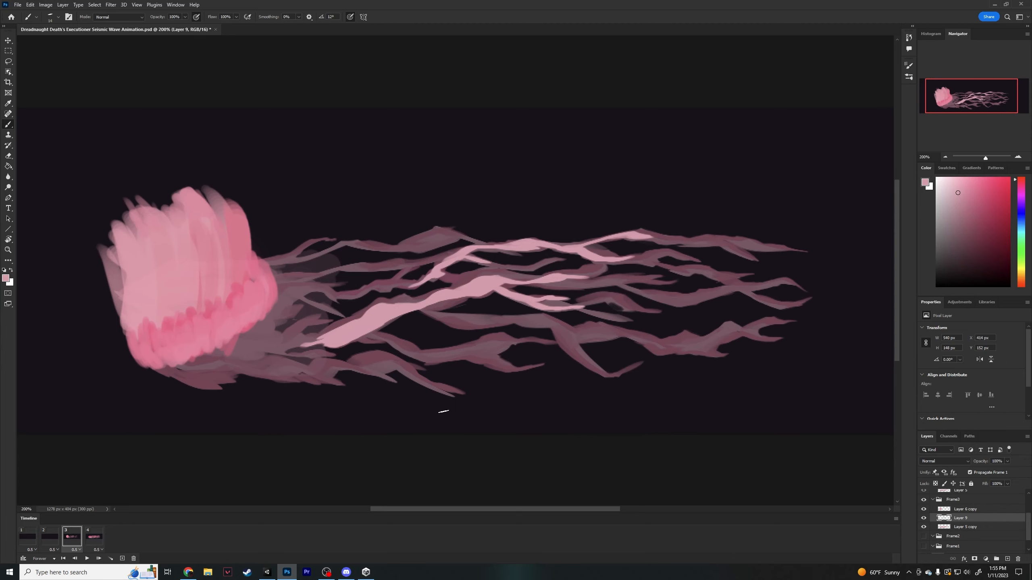
- Undo the last stroke and paint a light pink highlight on the branch below the central tendril, readjusting the brush
key(ctrl+z)
mouse_move(372, 333)
mouse_down()
mouse_move(414, 351)
mouse_move(462, 353)
mouse_move(420, 350)
mouse_up()
right_click(382, 334)
click(403, 338)
click(369, 334)
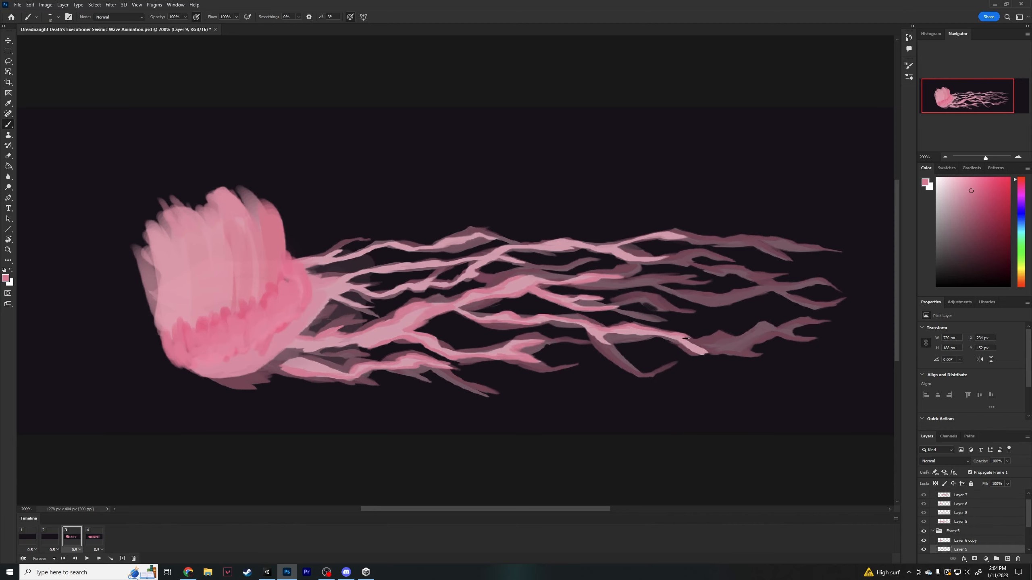
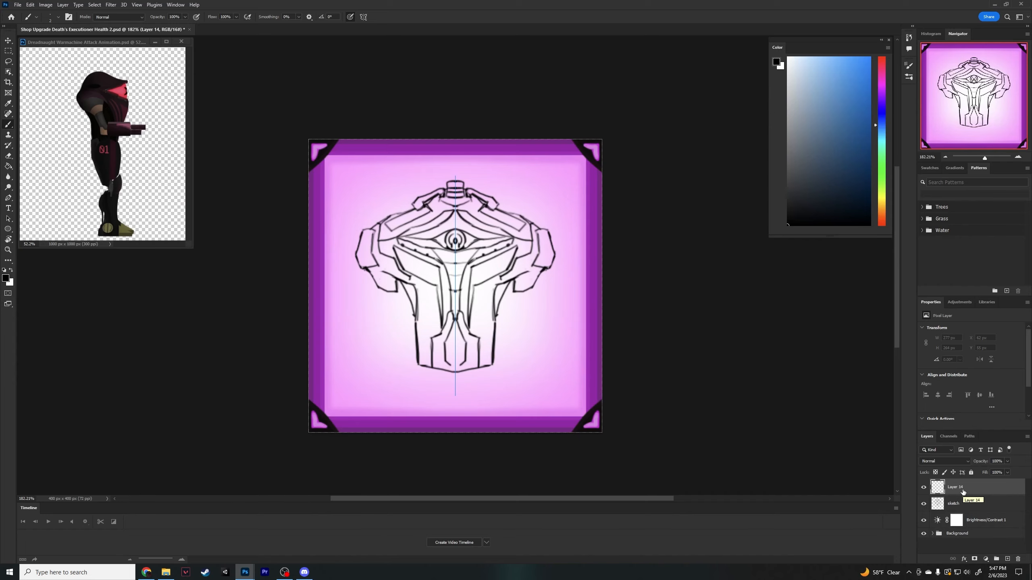
- Lower the opacity of Layer 14 and paint a stroke on the torso armour
click(1007, 461)
drag(1010, 470, 978, 472)
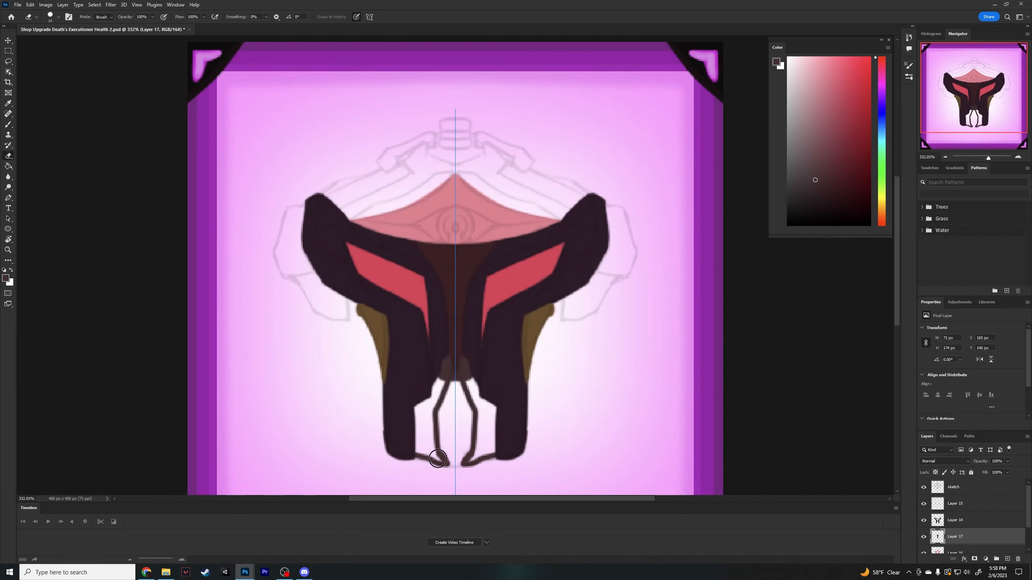
mouse_move(439, 462)
mouse_down()
mouse_move(417, 445)
mouse_move(441, 461)
mouse_move(416, 421)
mouse_move(434, 400)
mouse_up()
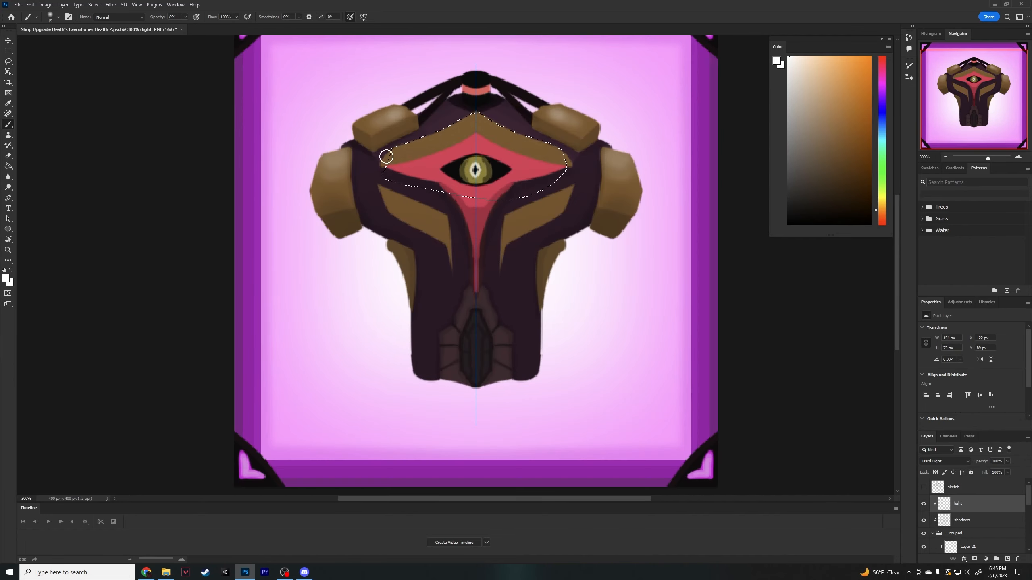
- Paint white highlights over the selected upper brown plate on the light layer, enlarging the soft brush between strokes
drag(407, 145, 463, 120)
click(58, 17)
drag(25, 40, 36, 41)
drag(391, 140, 463, 118)
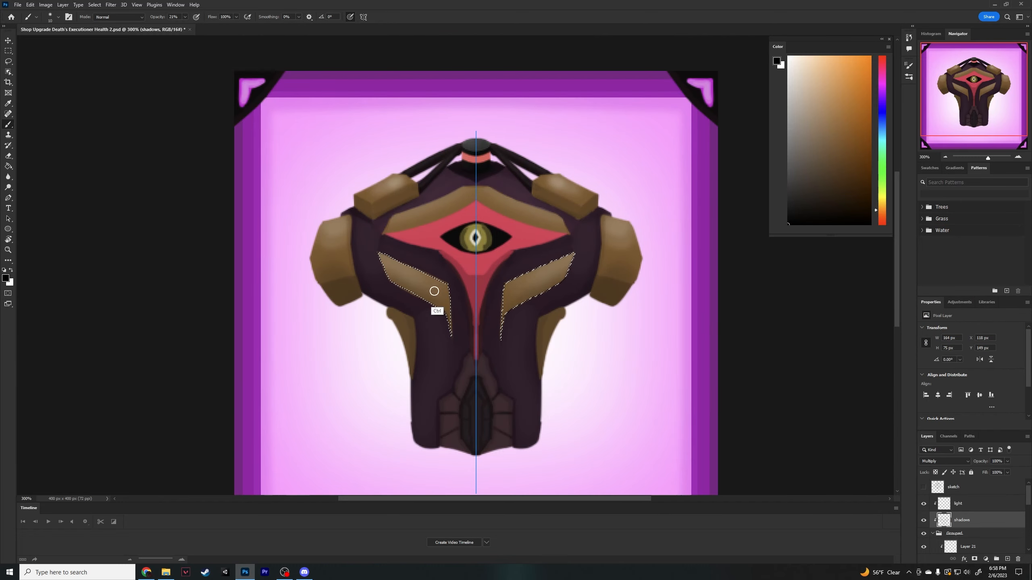
- Shade the selected brown chest panels in black on the shadows layer
drag(433, 293, 430, 351)
drag(449, 305, 421, 196)
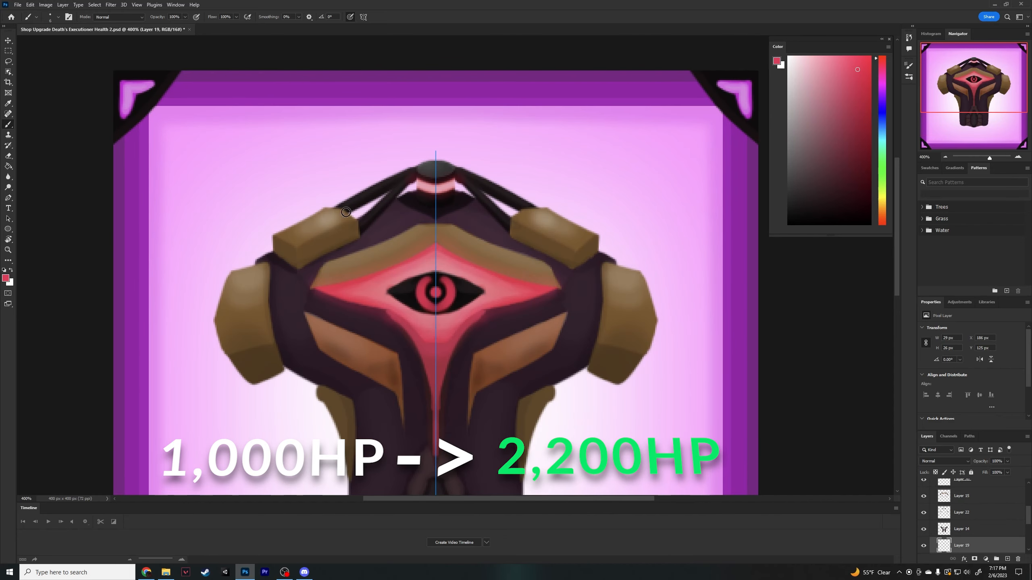
- Paint the outer arcs around the armour eye's iris on Layer 19, undoing a stroke and switching brushes, and clean up the surround on Layer 18
drag(412, 309, 408, 285)
key(ctrl+z)
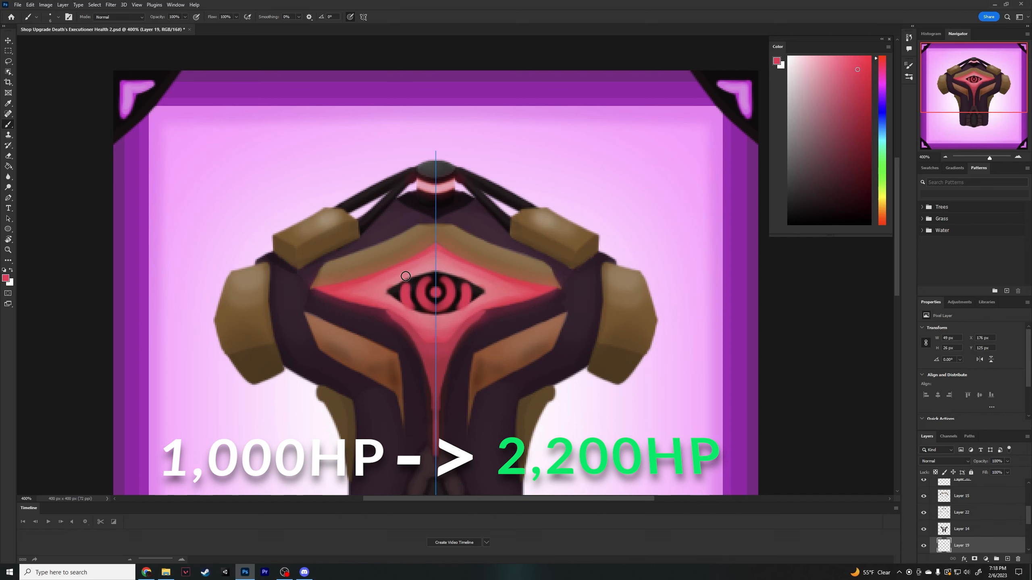
click(59, 16)
click(145, 185)
click(774, 272)
alt+click(402, 279)
click(58, 16)
double_click(196, 222)
drag(405, 288, 405, 297)
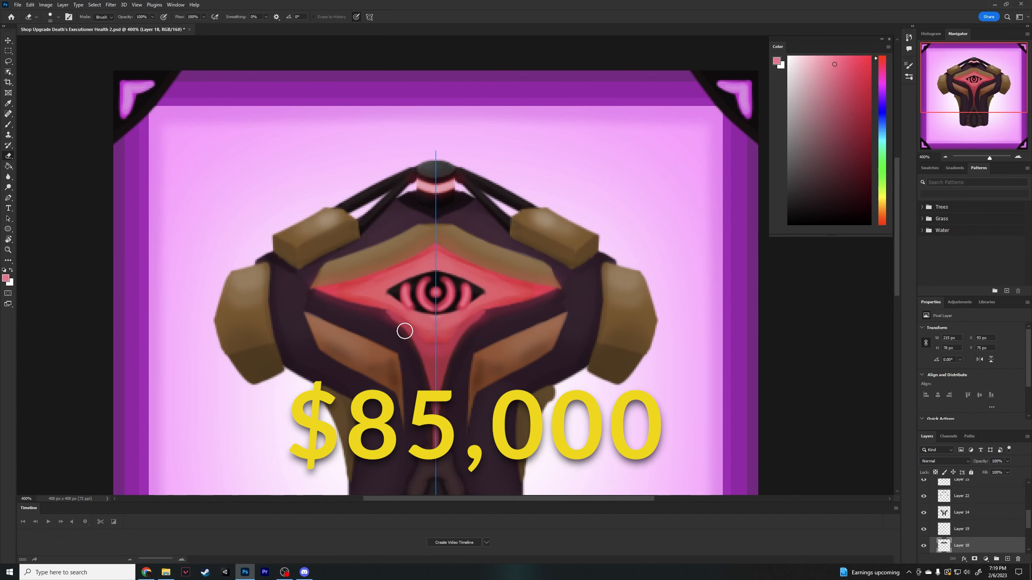
mouse_move(384, 287)
mouse_down()
mouse_move(417, 283)
mouse_move(370, 296)
mouse_up()
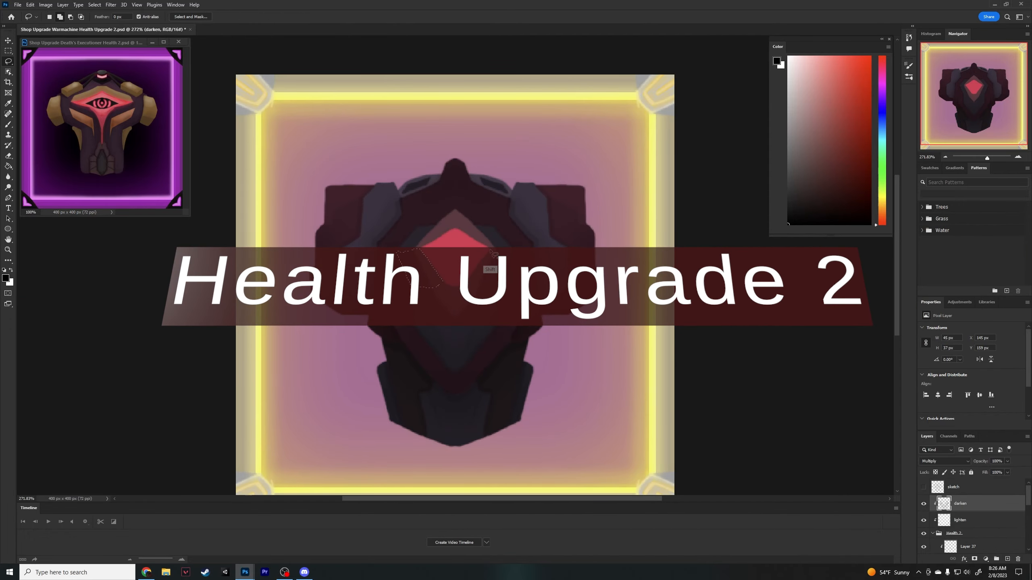
- Extend the lasso selection to the matching panel beside the red gem and shade it in black on the darken layer
drag(505, 283, 467, 283)
key(b)
click(186, 17)
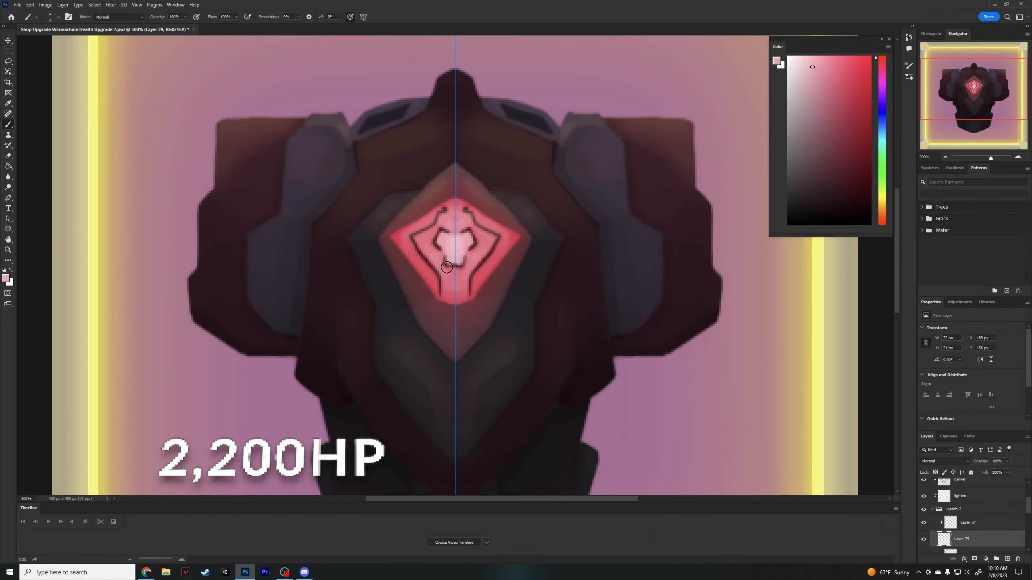
alt+click(451, 247)
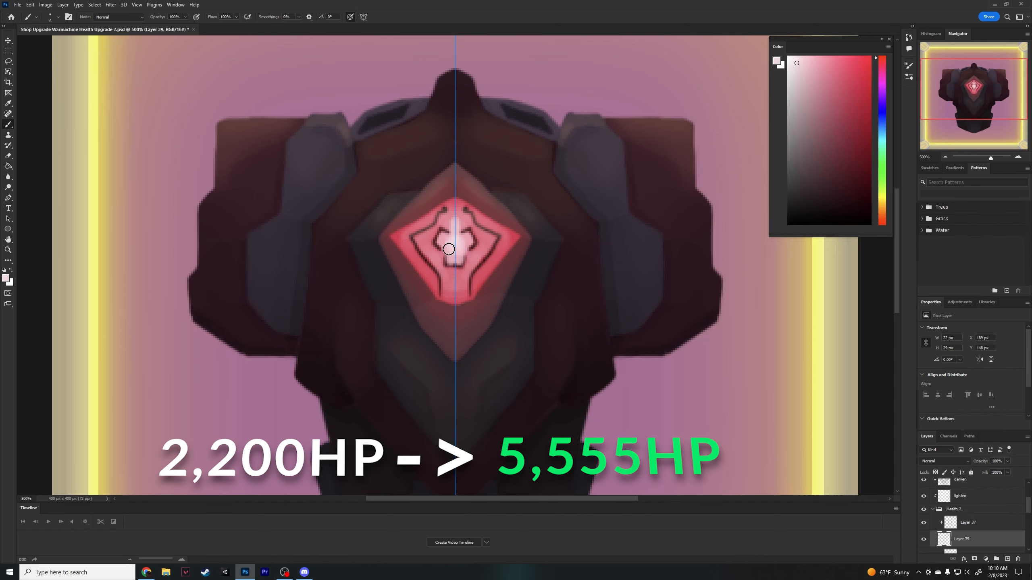
- Paint pale pink on the gem's emblem on Layer 39 and touch up the collar vent on Layer 34 with a smaller brush
drag(449, 249, 437, 259)
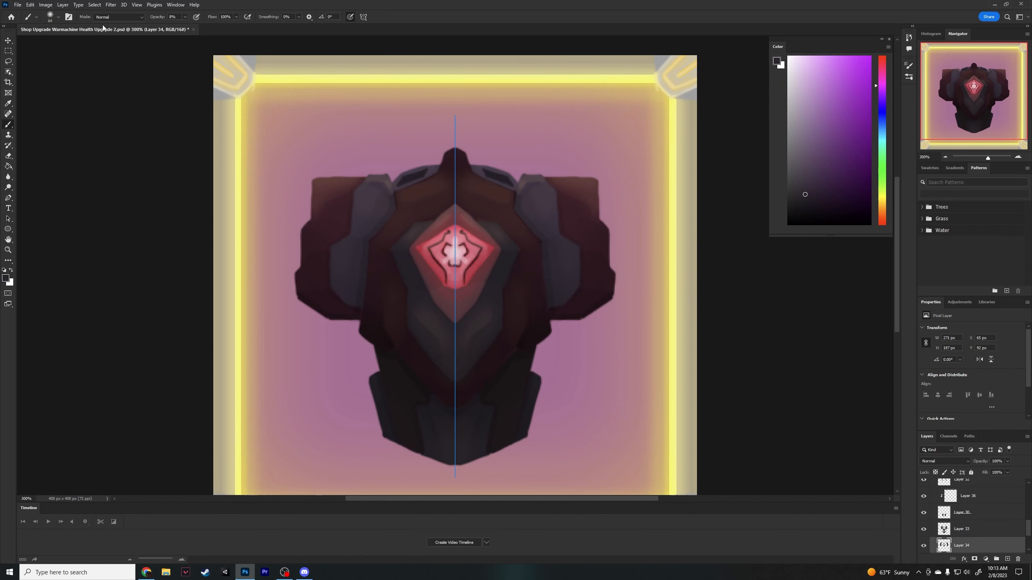
click(58, 17)
drag(49, 43, 44, 44)
click(405, 178)
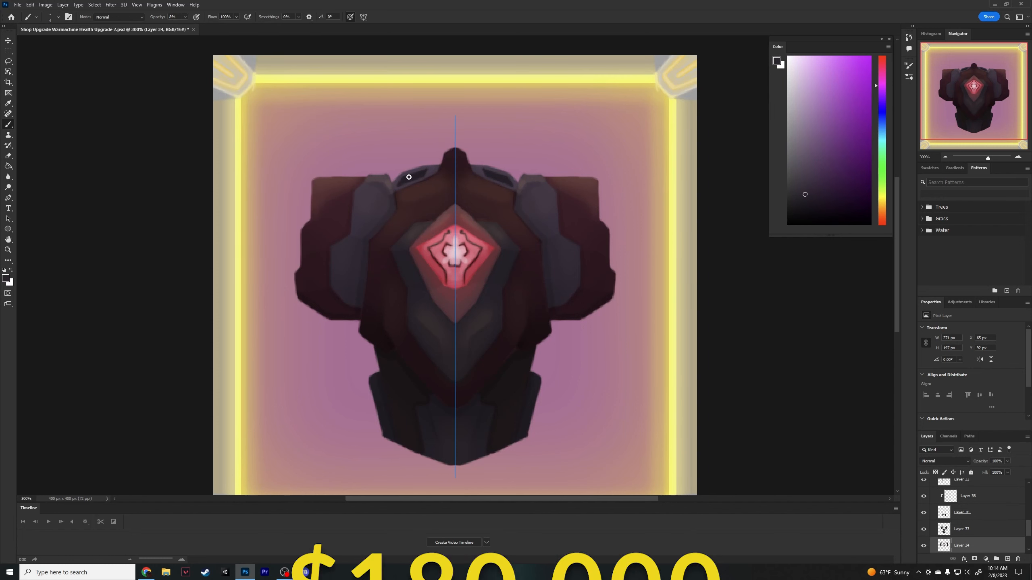
key(0)
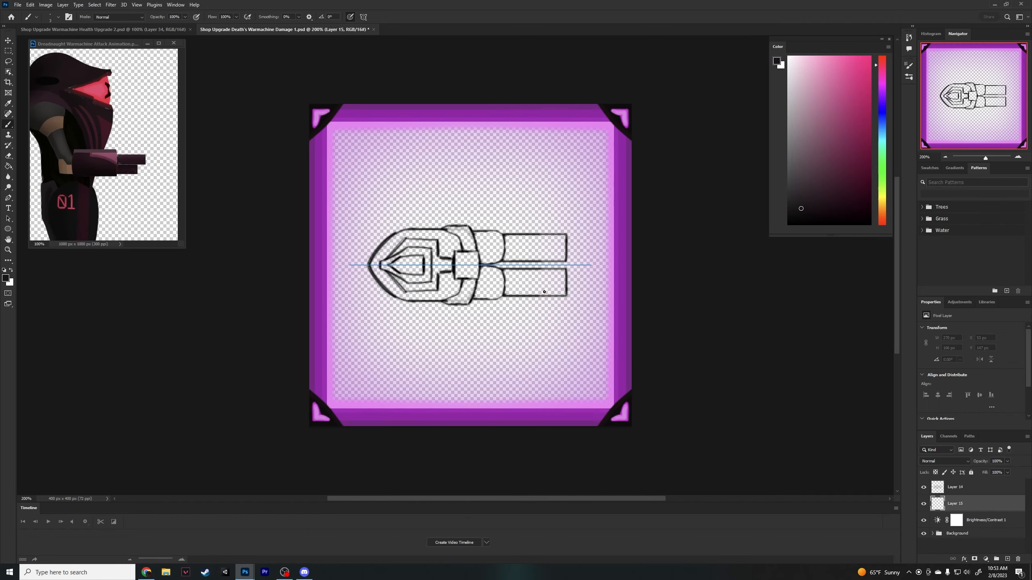
- Paint the rounded rear body of the gun sketch black on Layer 15, undoing the first stroke, using a 4 px brush and enlarging it for the fill
drag(371, 257, 395, 236)
key(ctrl+z)
click(58, 16)
text(4)
key(Return)
drag(377, 284, 400, 299)
drag(379, 250, 409, 232)
drag(409, 300, 451, 296)
key(e)
key(b)
key(bracketright)
key(bracketright)
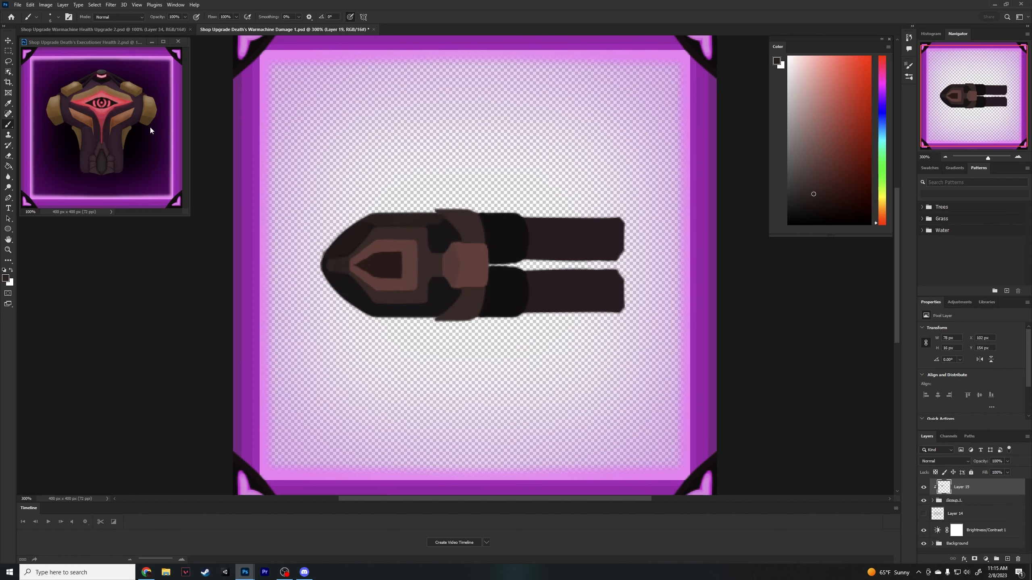
- Shade the gun's upper body and collar with the MB Soft Round brush on Layer 19
click(58, 17)
click(62, 203)
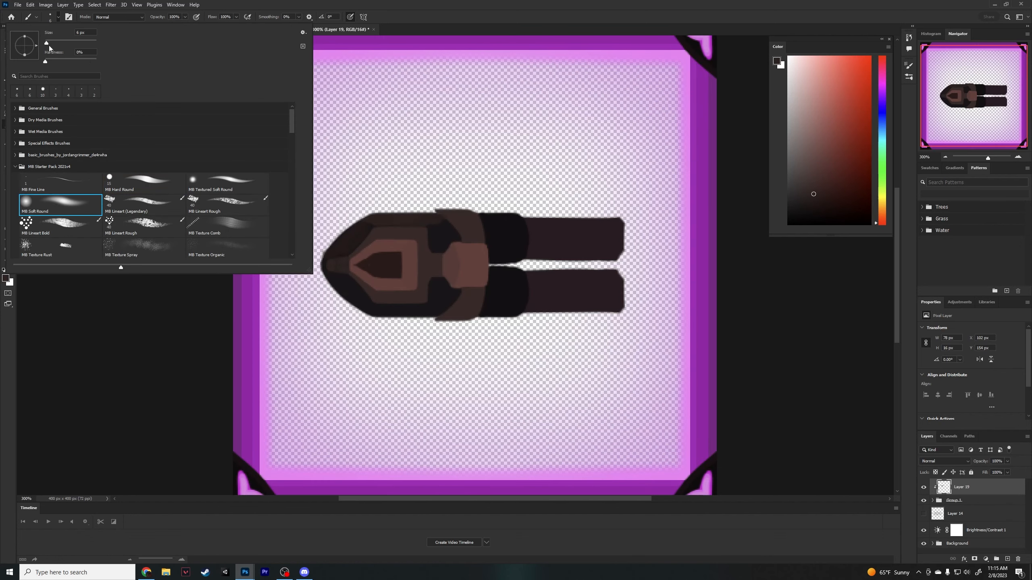
drag(450, 221, 425, 227)
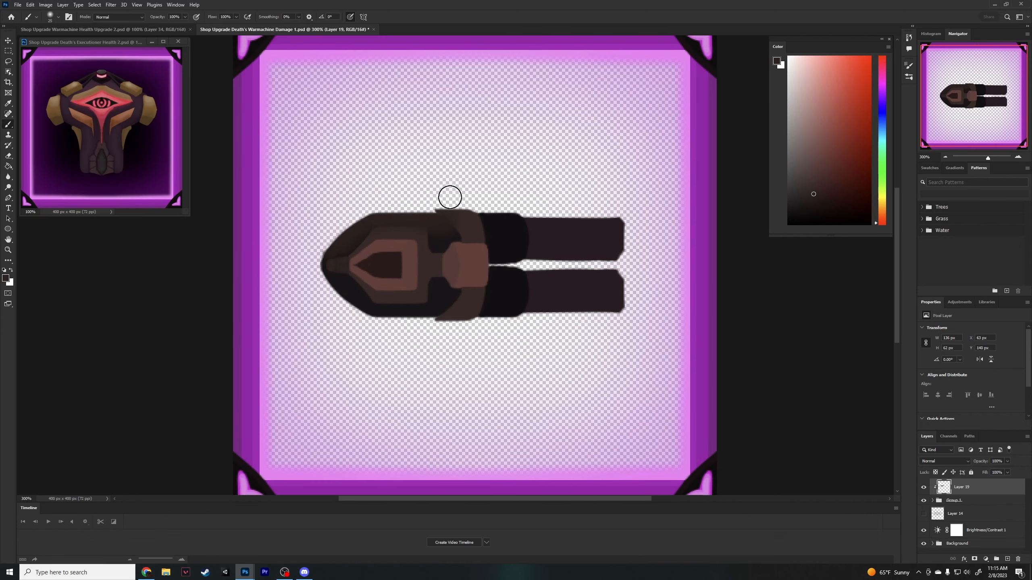
key(e)
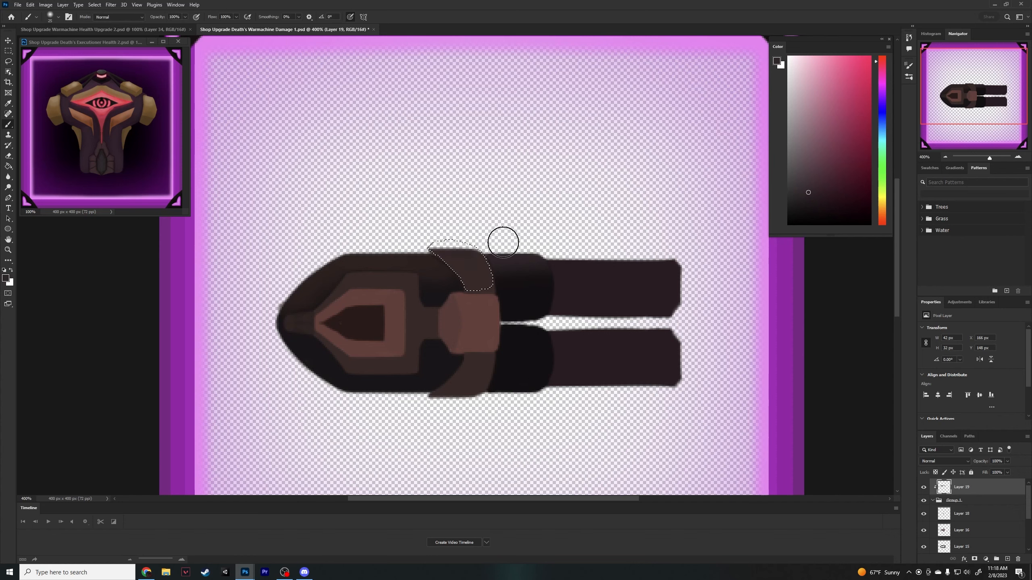
key(b)
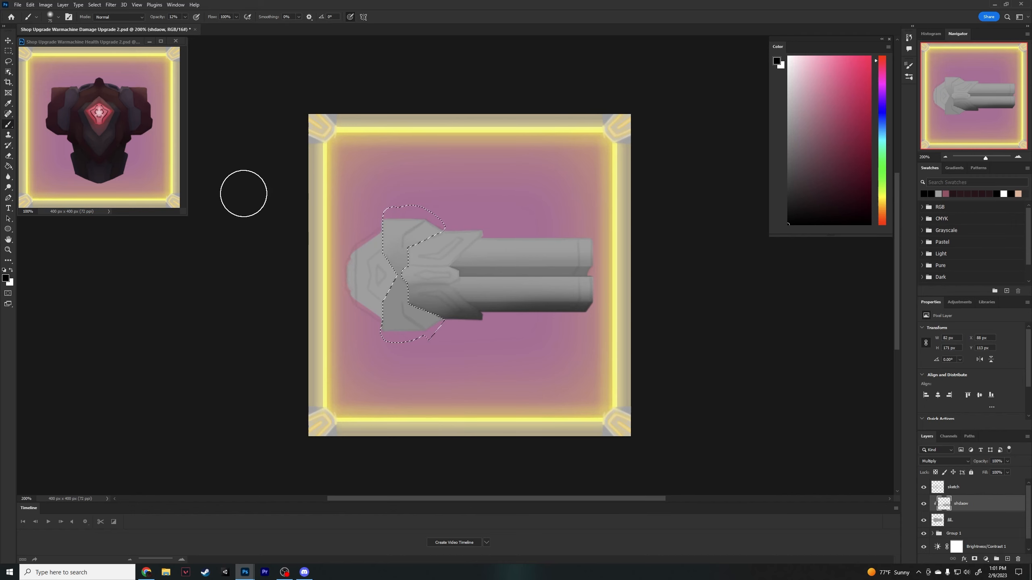
- Adjust the brush and fill the gun's lower wing panel with muted maroon on the color layer
click(58, 16)
mouse_move(401, 303)
mouse_down()
mouse_move(434, 345)
mouse_move(457, 334)
mouse_up()
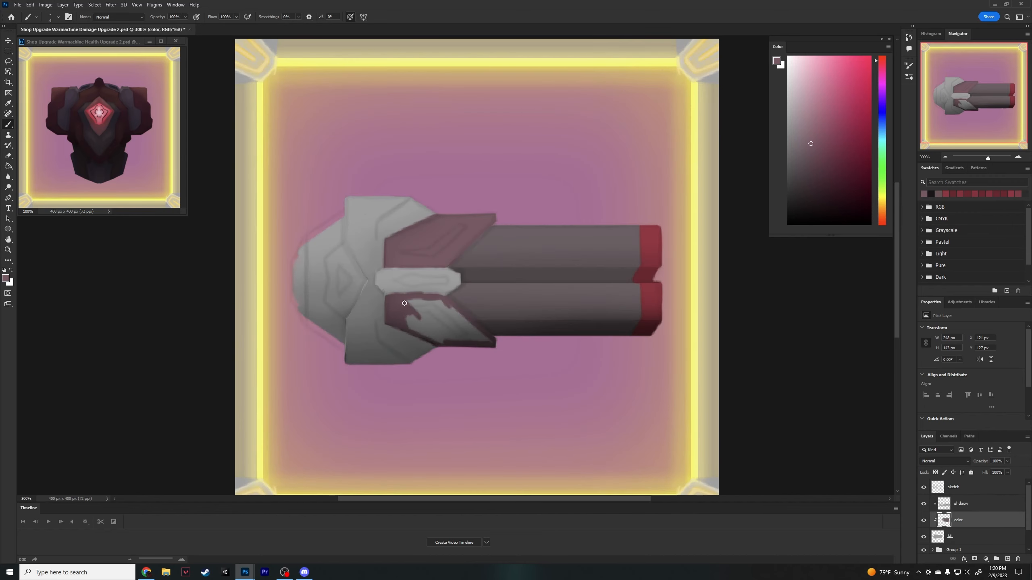
drag(449, 341, 427, 304)
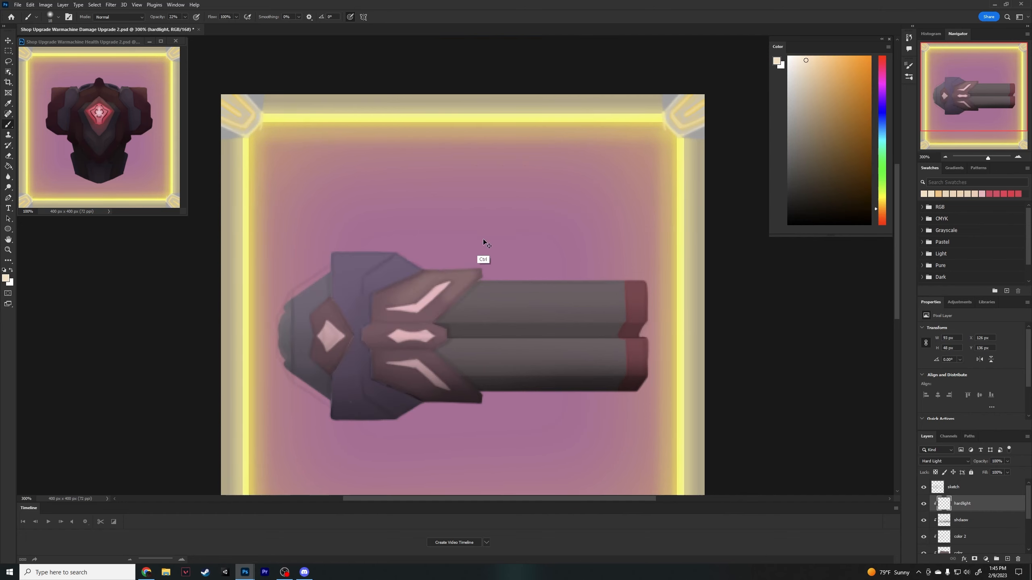
- Lasso the gun's upper barrel and paint a cream highlight along it on the hardlight layer, starting at 14% brush opacity and raising it
drag(458, 281, 483, 272)
key(l)
key(b)
key(1)
key(4)
drag(483, 285, 646, 284)
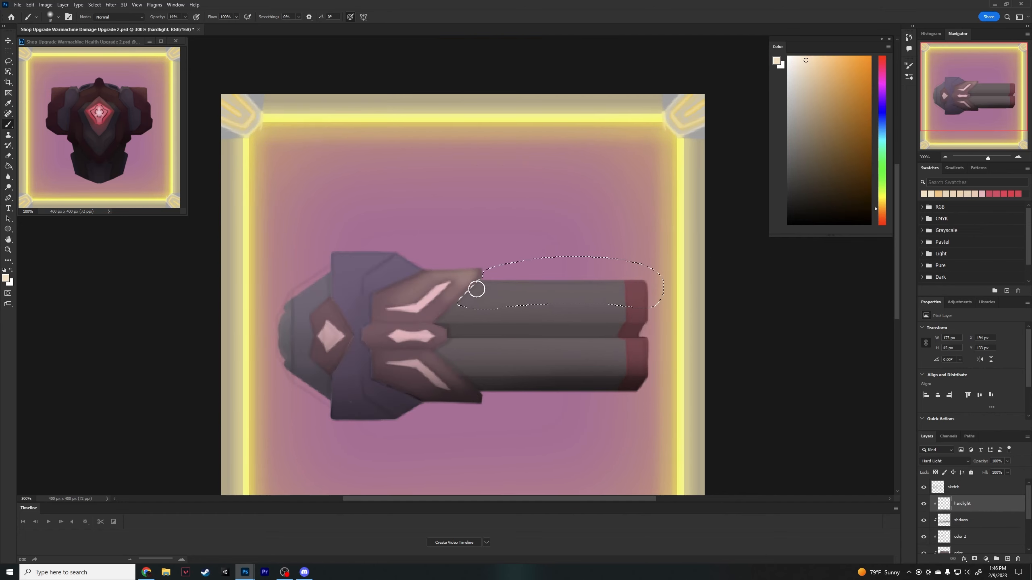
drag(183, 27, 188, 27)
drag(560, 287, 626, 290)
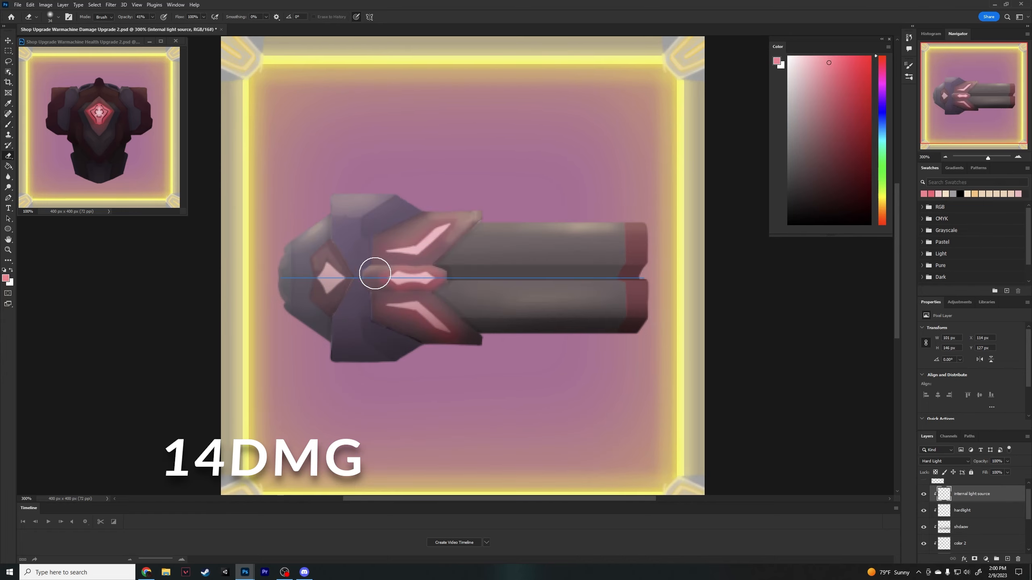
- Highlight the gun's armour plates with a smaller brush and paint red along the edges of the pink inlays on Layer 30
click(58, 17)
drag(54, 44, 49, 44)
drag(387, 276, 378, 271)
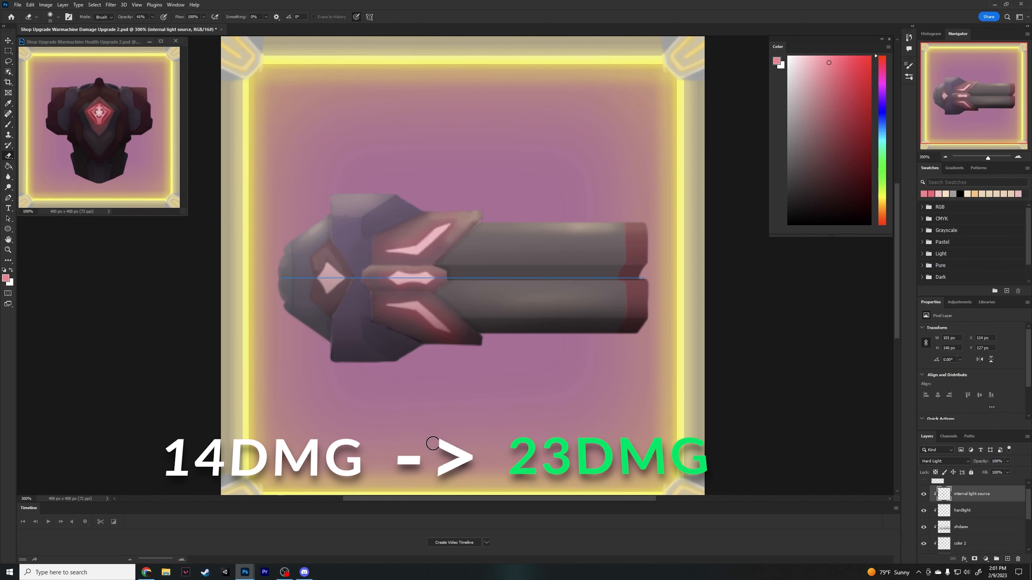
key(b)
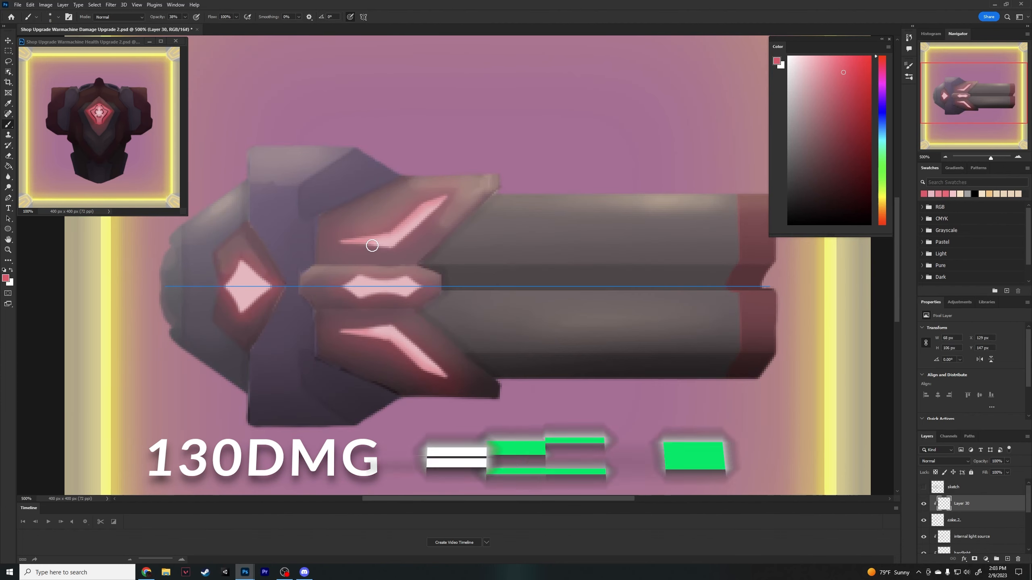
mouse_move(340, 289)
mouse_down()
mouse_move(396, 276)
mouse_move(428, 219)
mouse_up()
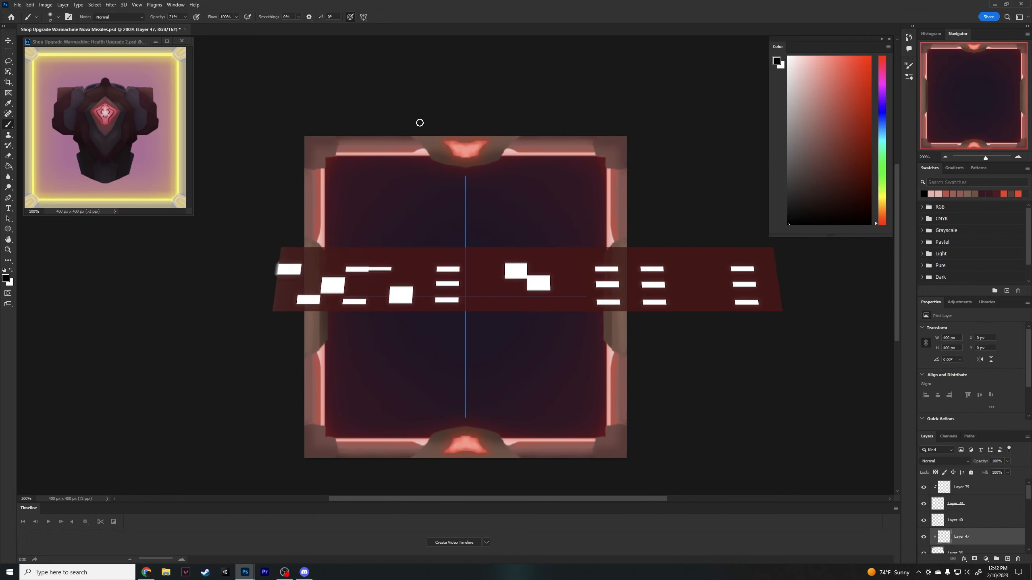
- Paint soft black shading on the frame's top and left ornaments, resizing the brush and undoing one stroke
ctrl+click(430, 142)
click(58, 16)
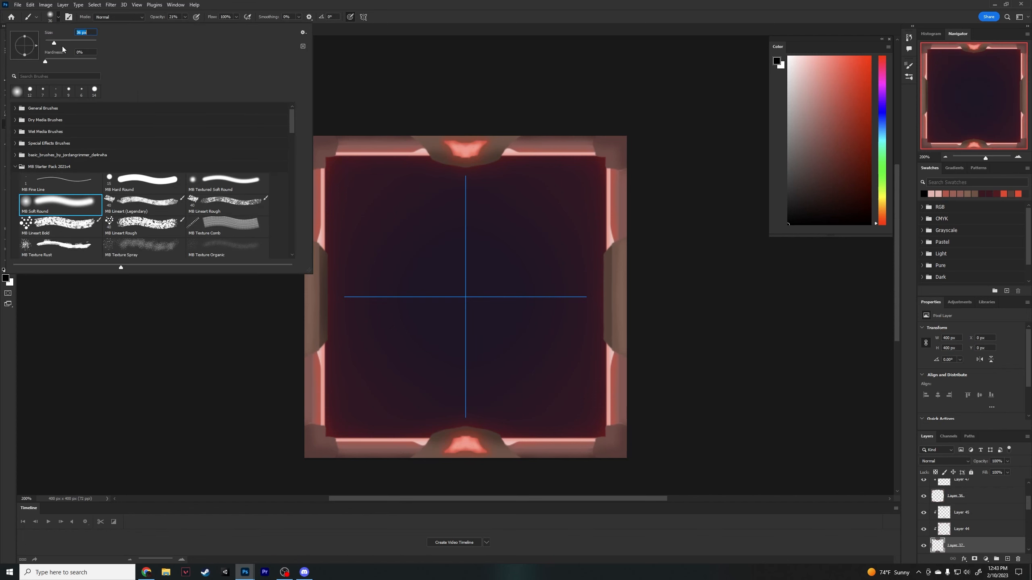
drag(55, 43, 61, 42)
mouse_move(515, 132)
mouse_down()
mouse_move(483, 131)
mouse_move(508, 127)
mouse_up()
key(ctrl+z)
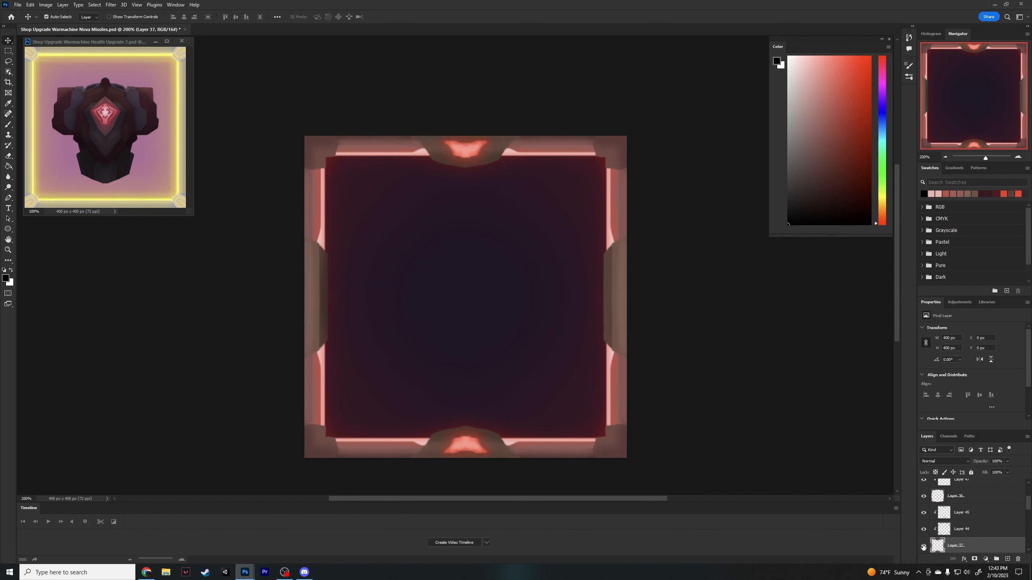
click(975, 514)
drag(301, 248, 299, 351)
- Find the layers of the frame's left ornament and delete the unwanted one
key(v)
click(331, 280)
scroll(955, 524, down, 2)
click(987, 532)
click(983, 514)
click(944, 462)
click(938, 521)
click(923, 513)
click(924, 513)
key(Delete)
- Sample the left ornament's brown, undo a trial fill with it, and add a new layer clipped to Layer 41 for painting
key(i)
click(324, 278)
click(316, 280)
key(g)
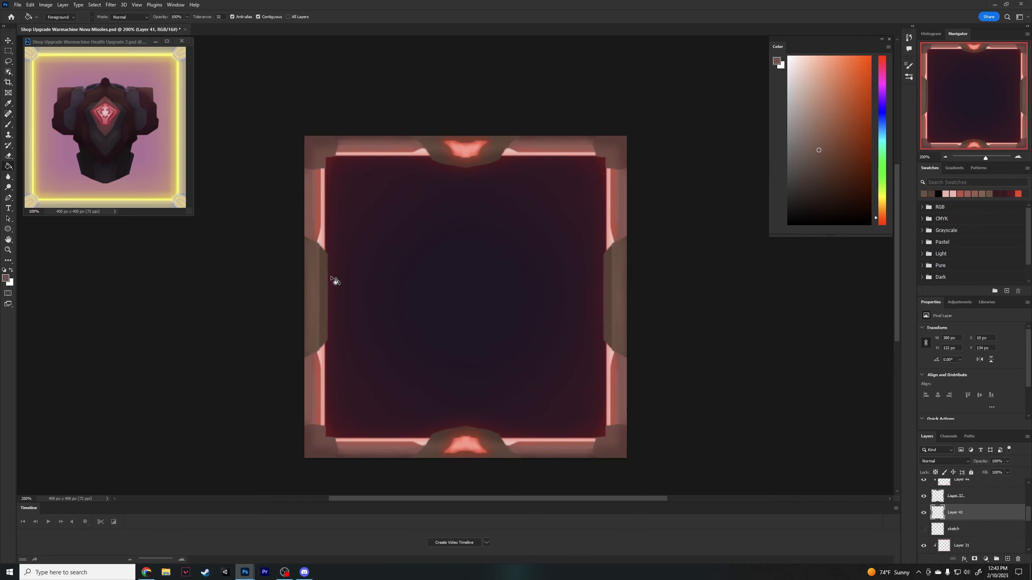
click(325, 281)
key(ctrl+z)
click(1008, 559)
key(ctrl+alt+g)
key(b)
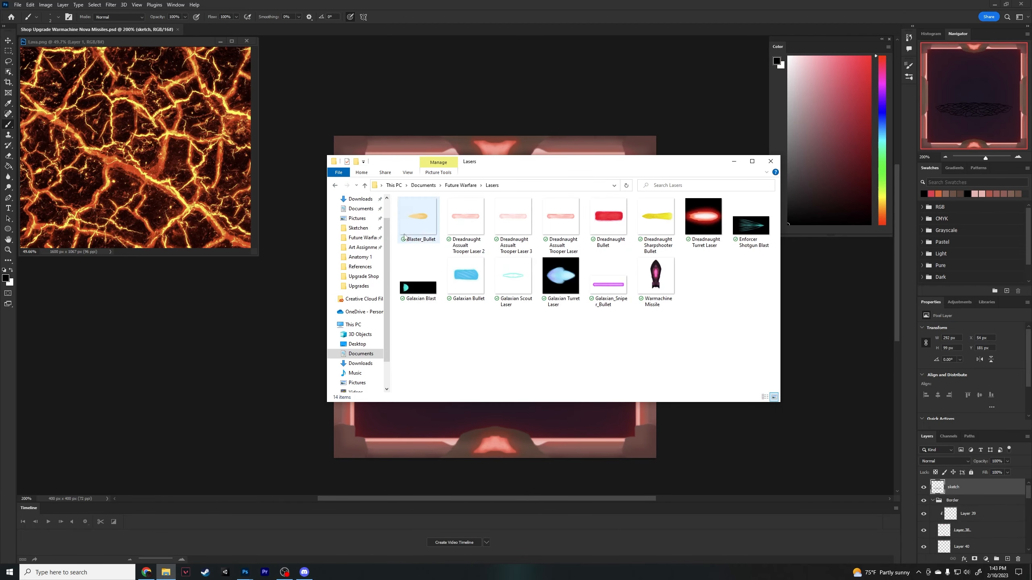
- Place the Warmachine Missile in the frame's upper centre, rotate it 180° to point down, and enlarge it to about 294%
mouse_move(652, 281)
mouse_down()
mouse_move(525, 426)
mouse_move(481, 211)
mouse_move(489, 216)
mouse_up()
key(Return)
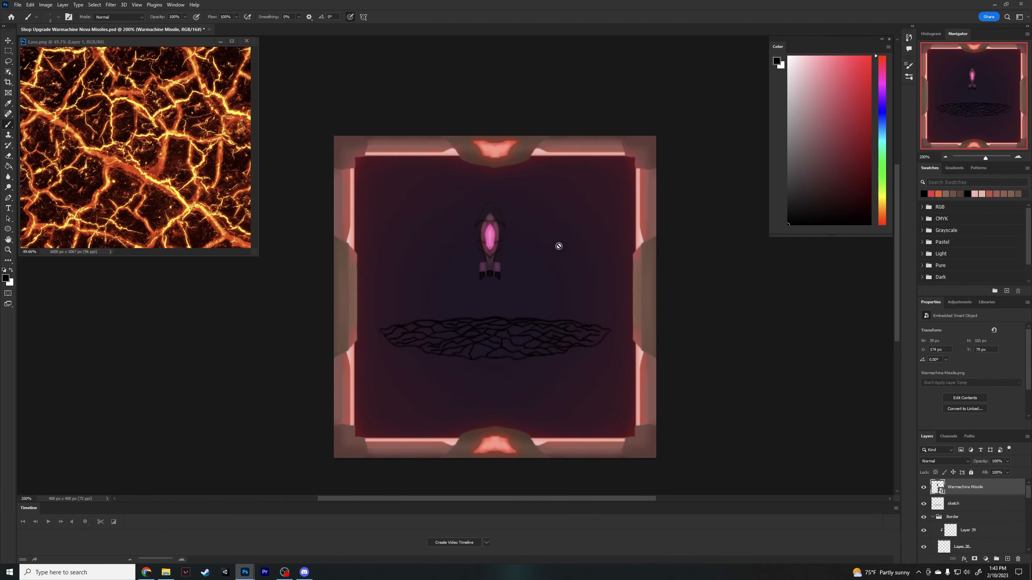
key(ctrl+t)
right_click(493, 243)
click(528, 316)
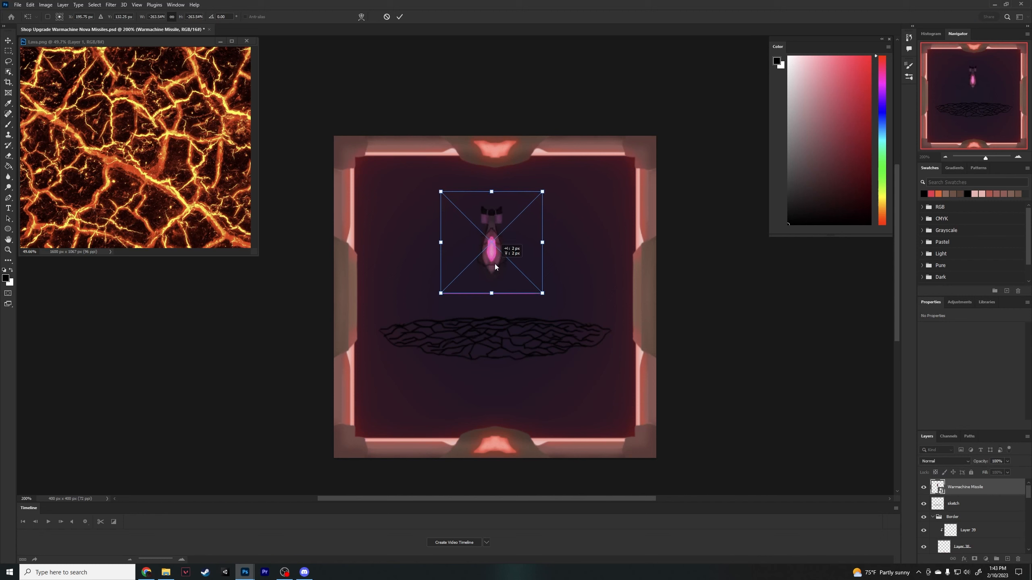
mouse_move(544, 192)
mouse_down()
mouse_move(575, 158)
mouse_move(553, 185)
mouse_up()
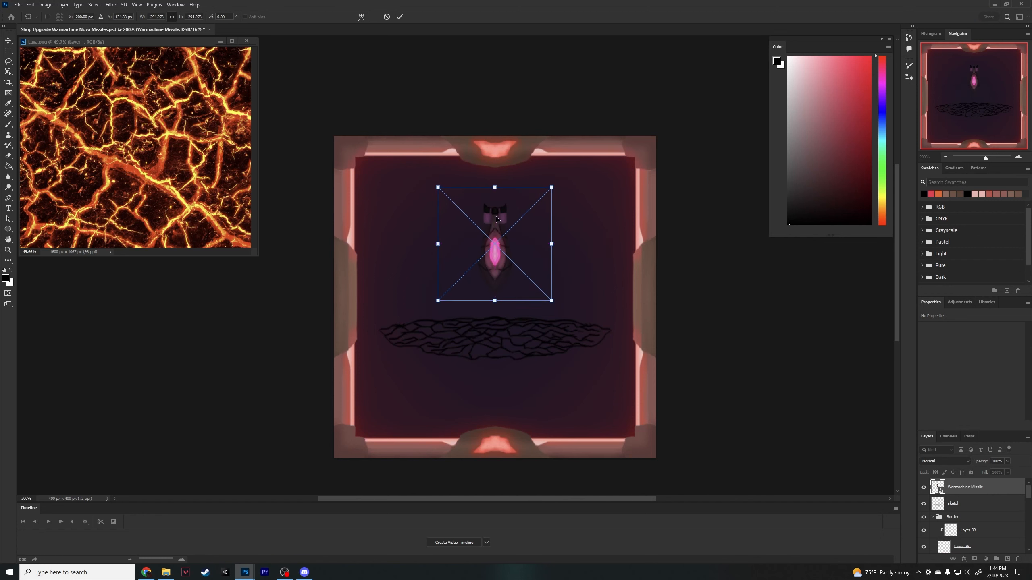
key(Return)
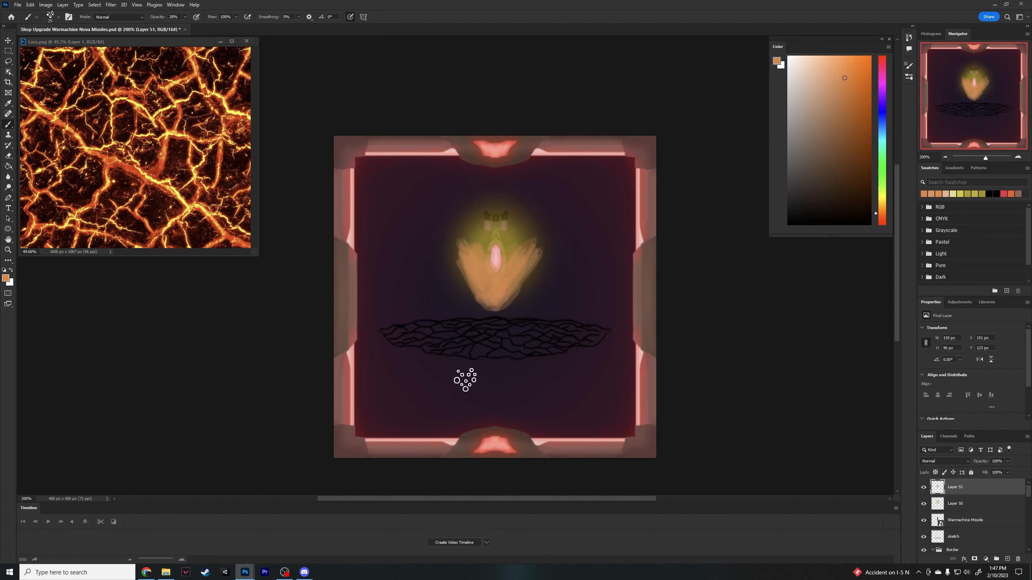
- Choose a brighter orange and repaint the flame streaks below the missile on Layer 51, undoing the first stroke and adjusting the brush opacity
click(882, 216)
click(850, 75)
drag(478, 294, 487, 309)
key(ctrl+z)
drag(185, 17, 190, 24)
mouse_move(476, 295)
mouse_down()
mouse_move(496, 304)
mouse_move(491, 289)
mouse_up()
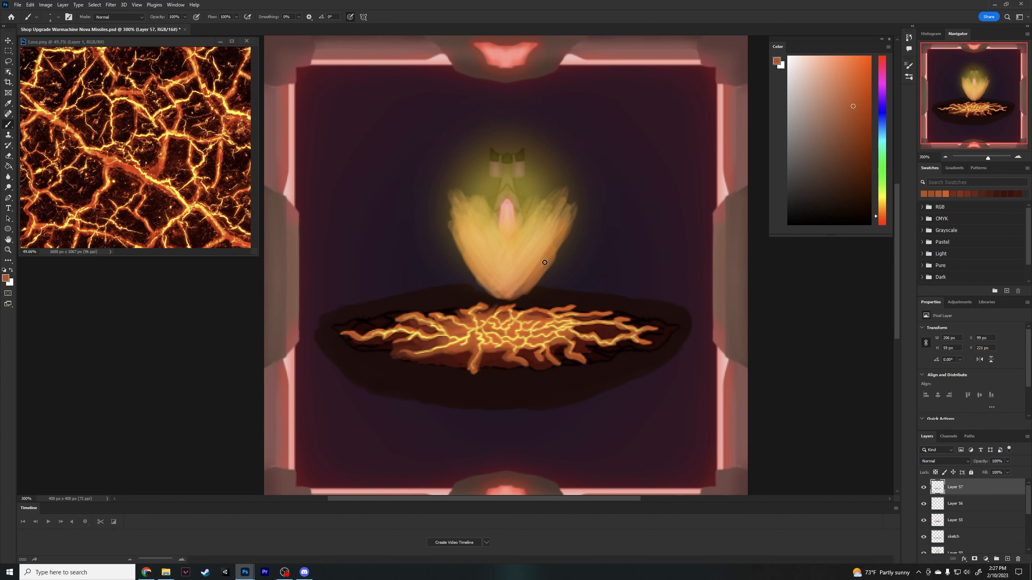
- Paint more orange detail on the branching lava cracks on Layer 57, sampling the colour from the artwork
alt+drag(587, 344, 585, 342)
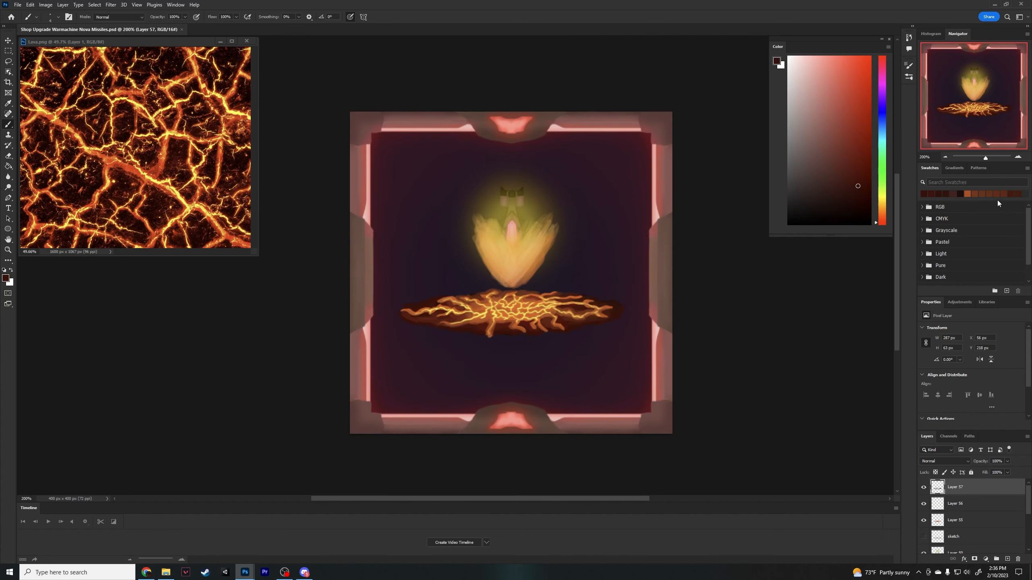
scroll(560, 388, down, 3)
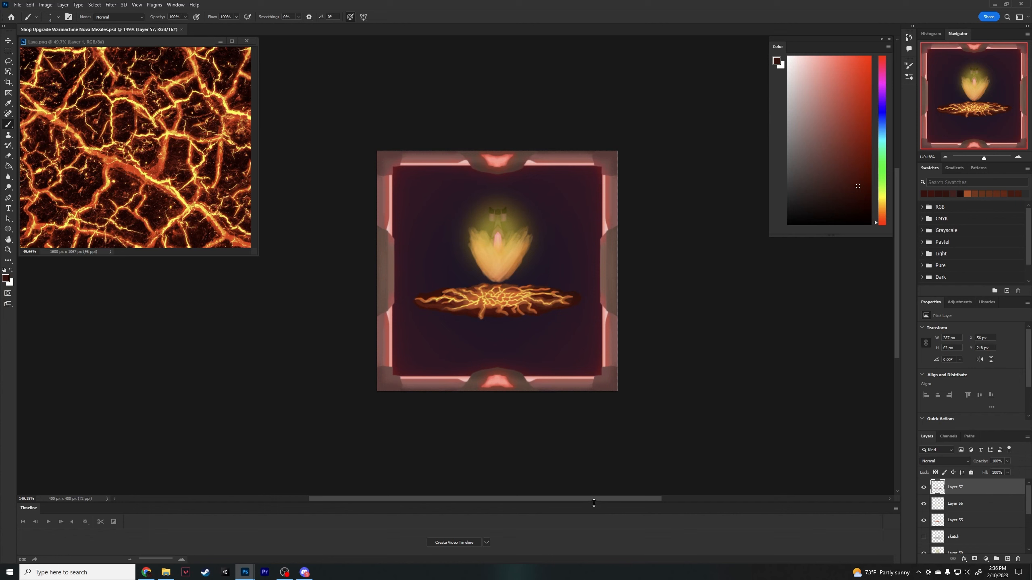
- Move the placed missile and magma artwork slightly up on the untitled canvas and rasterize its layer
scroll(560, 387, right, 3)
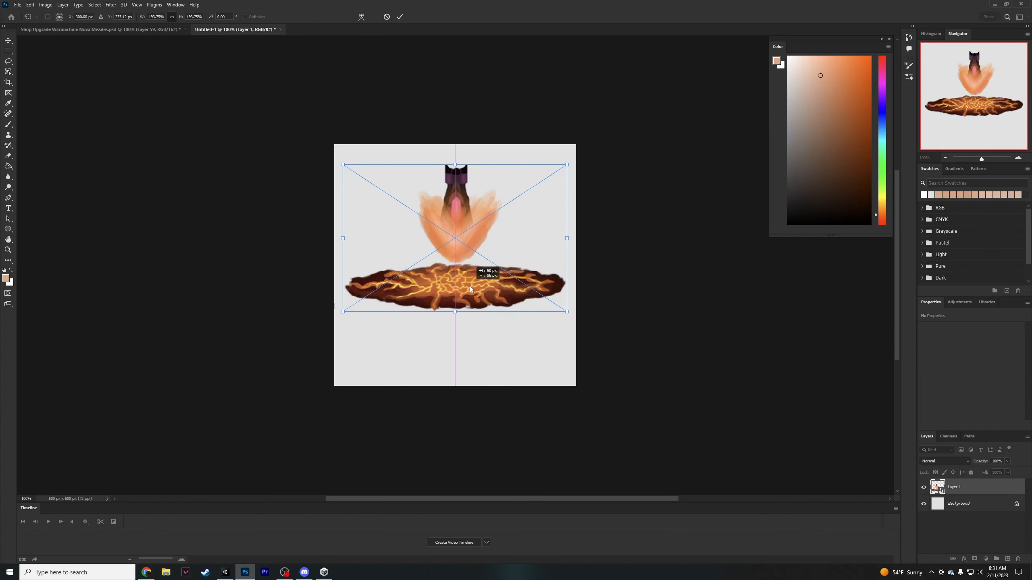
drag(469, 285, 469, 279)
key(Return)
right_click(987, 487)
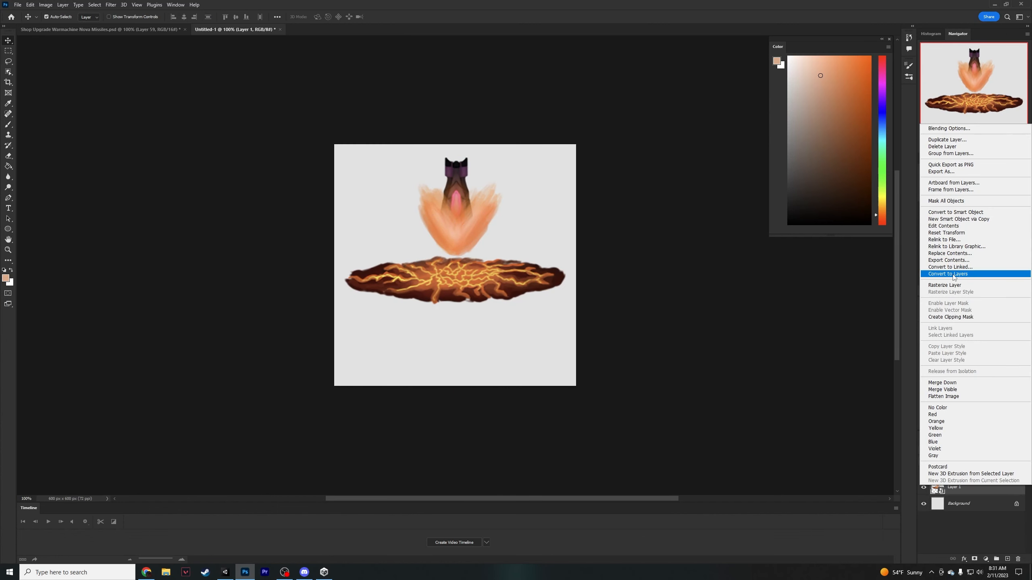
click(951, 286)
- Choose an eraser brush and erase the missile and its flame from Layer 1, leaving only the cracked magma patch
key(e)
click(68, 17)
click(58, 16)
click(63, 42)
mouse_move(422, 191)
mouse_down()
mouse_move(454, 240)
mouse_move(421, 180)
mouse_move(473, 161)
mouse_up()
click(69, 16)
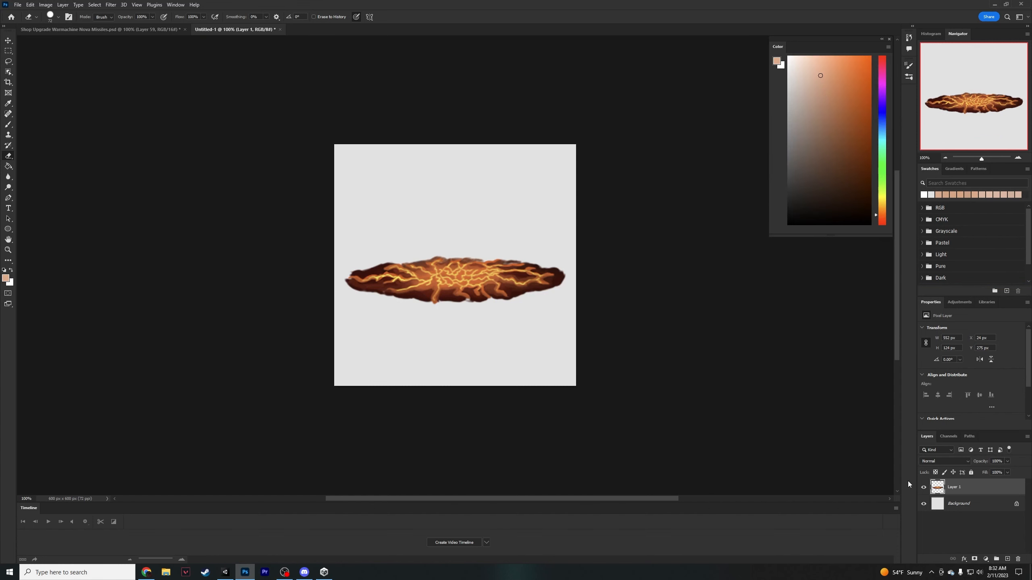
- Delete the Background layer, move the magma patch slightly up, and save the document
click(955, 504)
key(Delete)
key(v)
drag(449, 284, 450, 277)
key(ctrl+s)
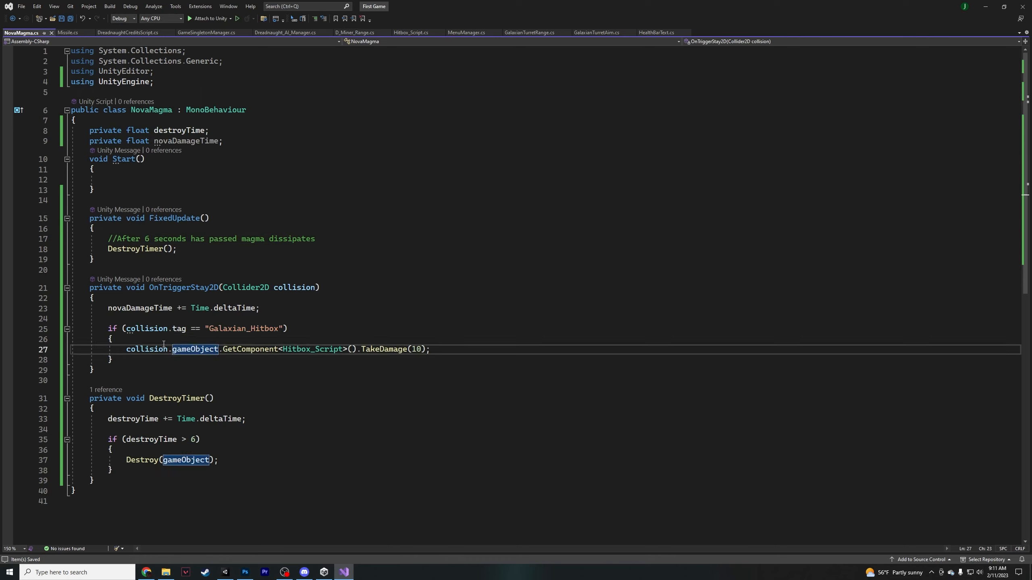
- In Visual Studio, begin a nested if statement above the TakeDamage(10) call inside NovaMagma's Galaxian_Hitbox check
key(Up)
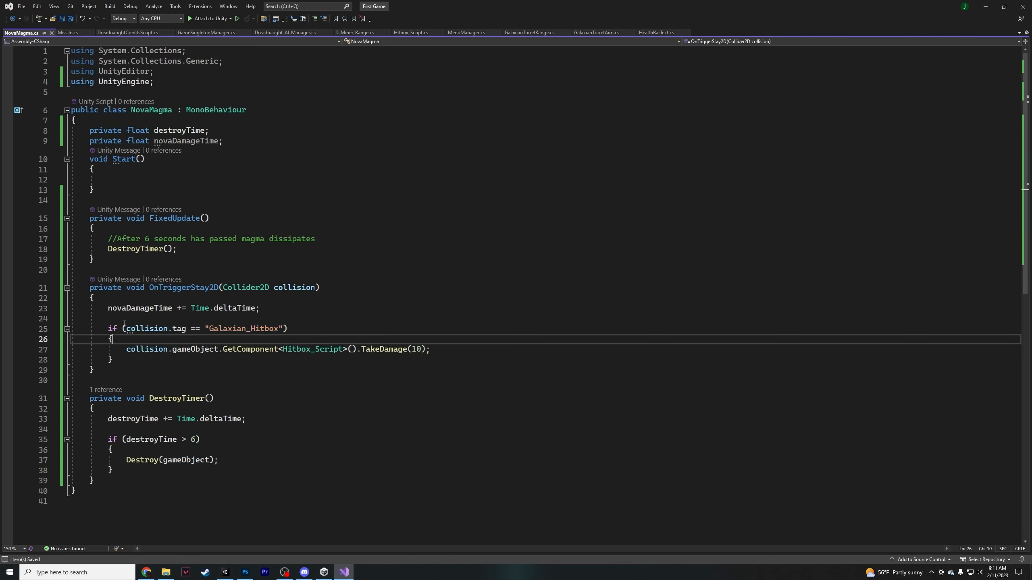
key(Up)
key(Up)
key(Down)
key(Down)
key(Return)
text(if ()
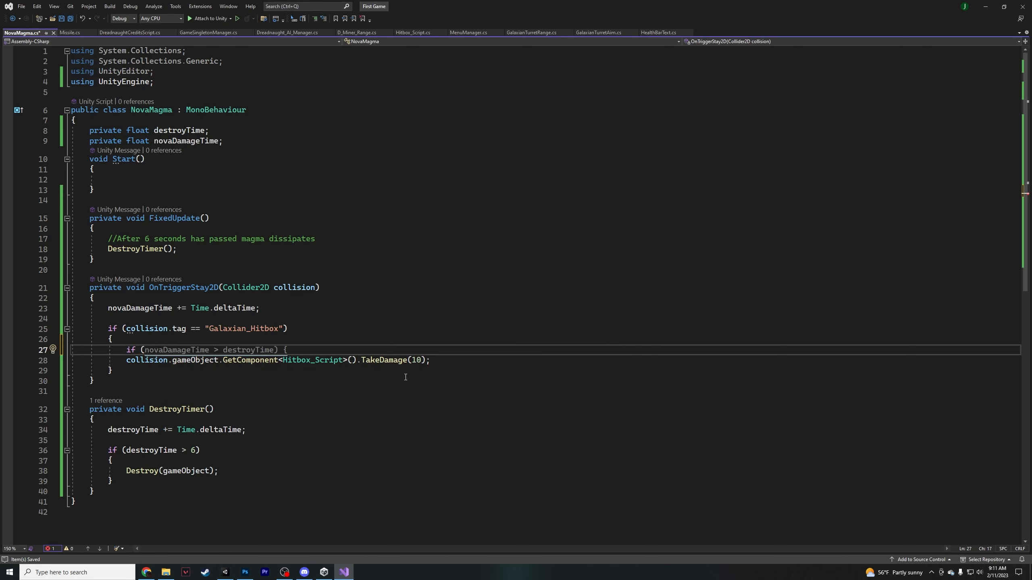